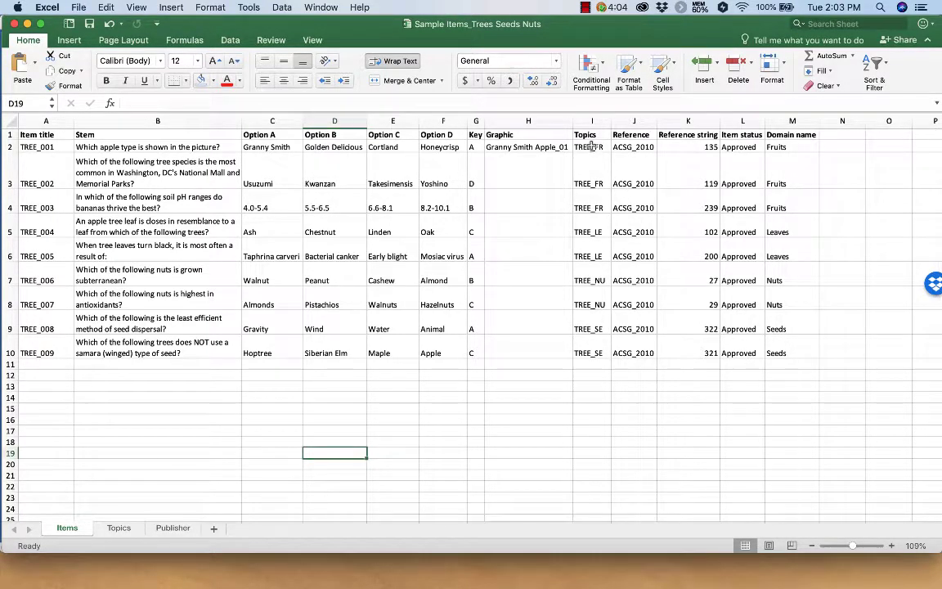
# Step: Copy the topic codes and names in A2:B5 of the Topics sheet
pyautogui.moveTo(591, 148); pyautogui.dragTo(587, 353)
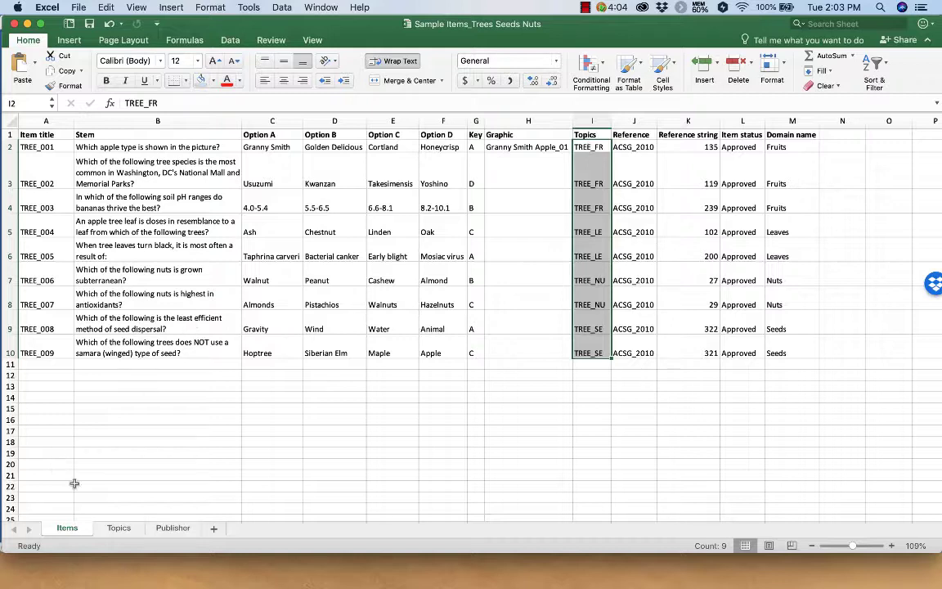
pyautogui.click(120, 529)
pyautogui.moveTo(68, 169); pyautogui.dragTo(149, 225)
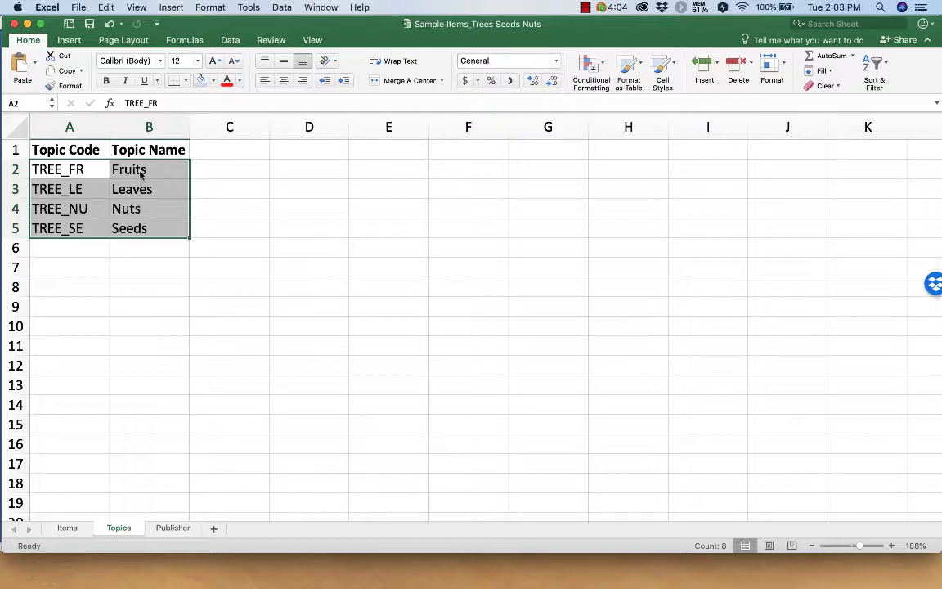
pyautogui.rightClick(141, 171)
pyautogui.click(163, 190)
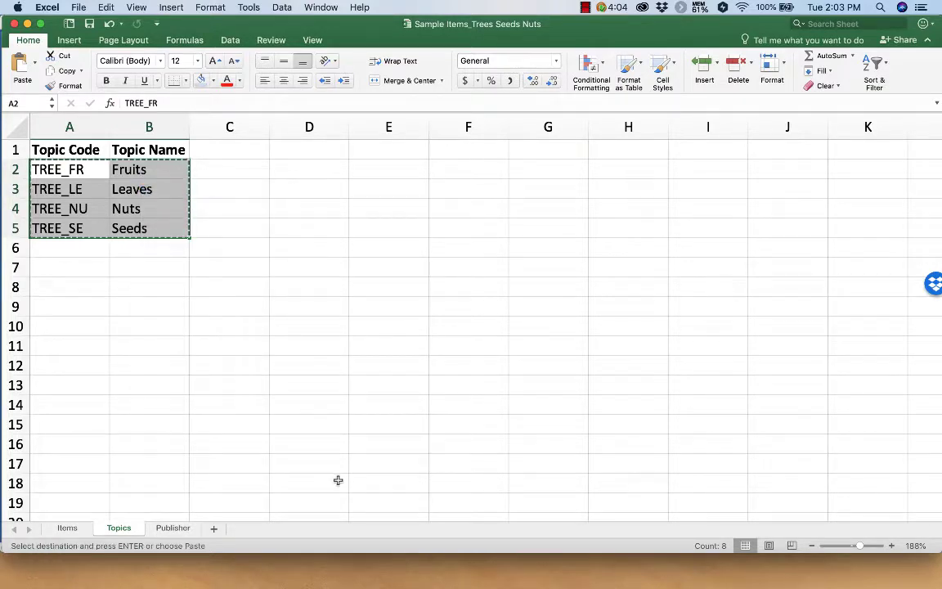
# Step: Switch to Arkiv in Microsoft Remote Desktop, paste the copied codes and names as new exam topics, and save them
pyautogui.moveTo(392, 585)
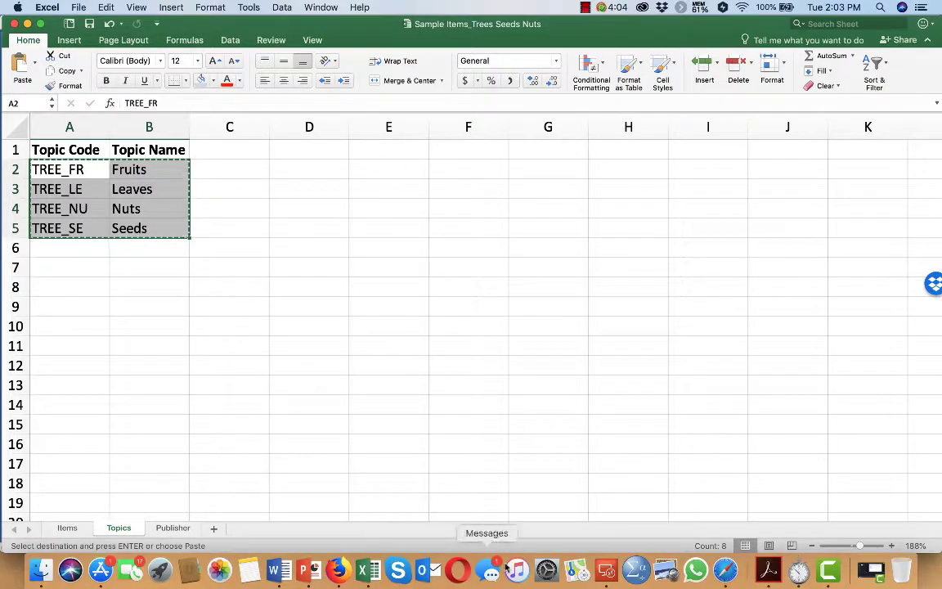
pyautogui.click(613, 577)
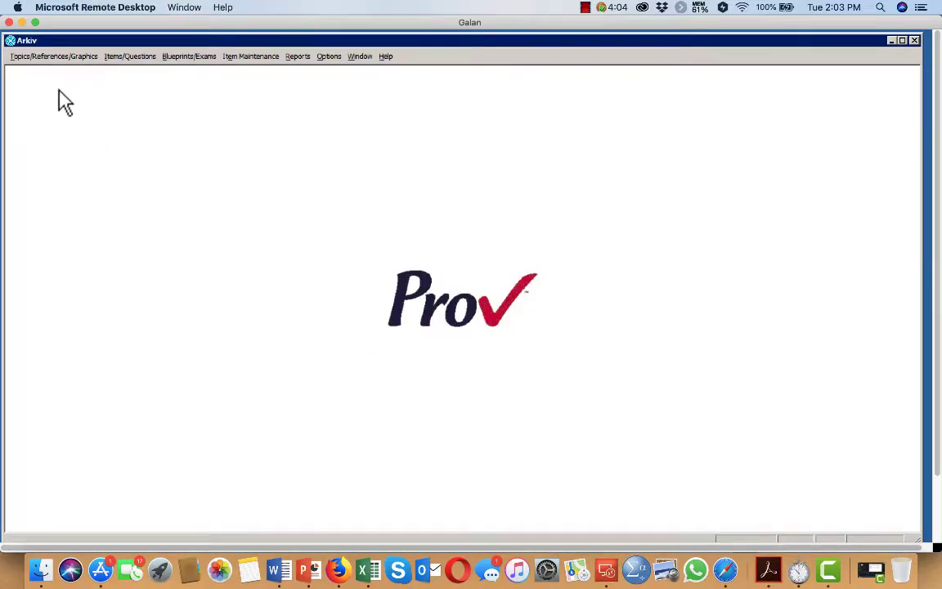
pyautogui.click(42, 56)
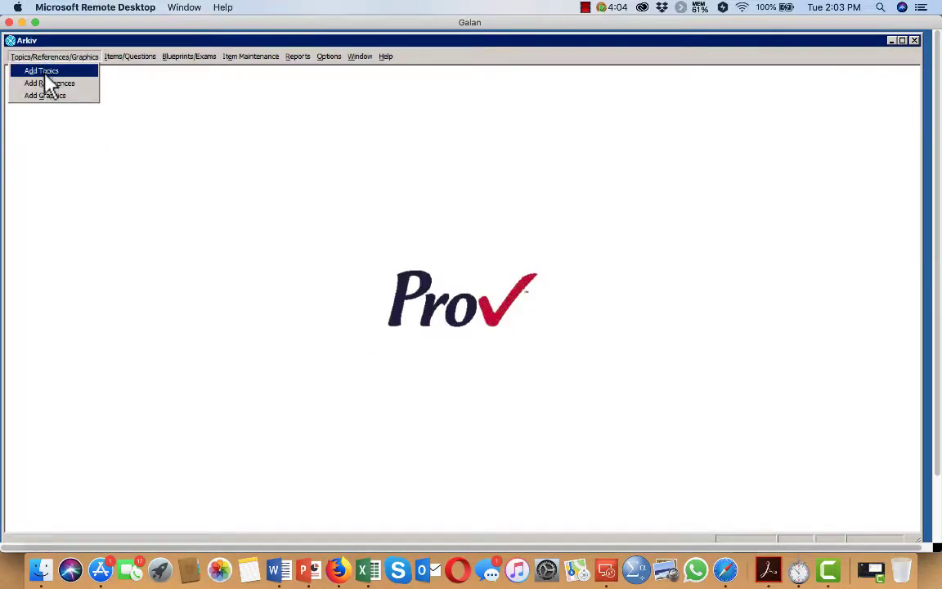
pyautogui.click(45, 72)
pyautogui.rightClick(49, 137)
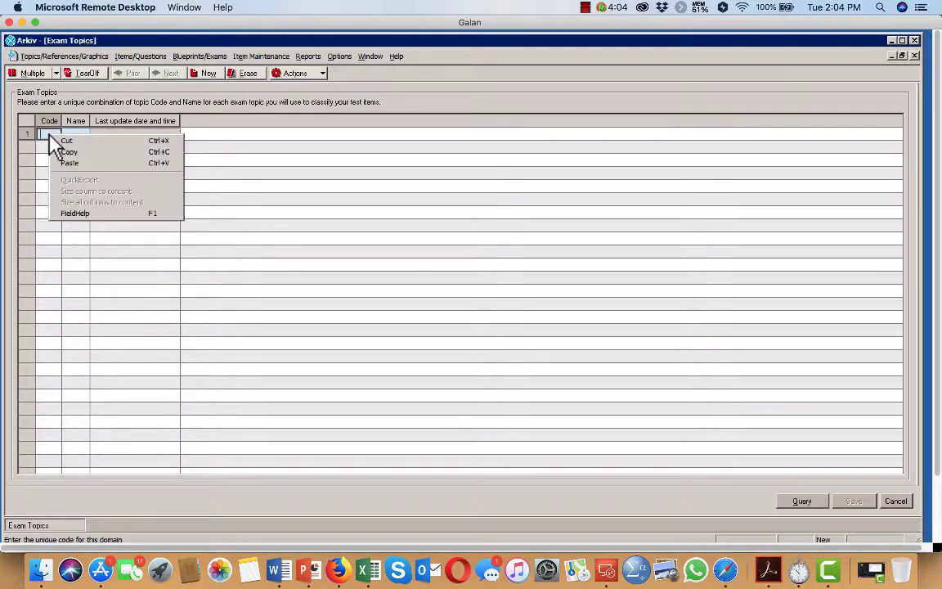
pyautogui.click(76, 161)
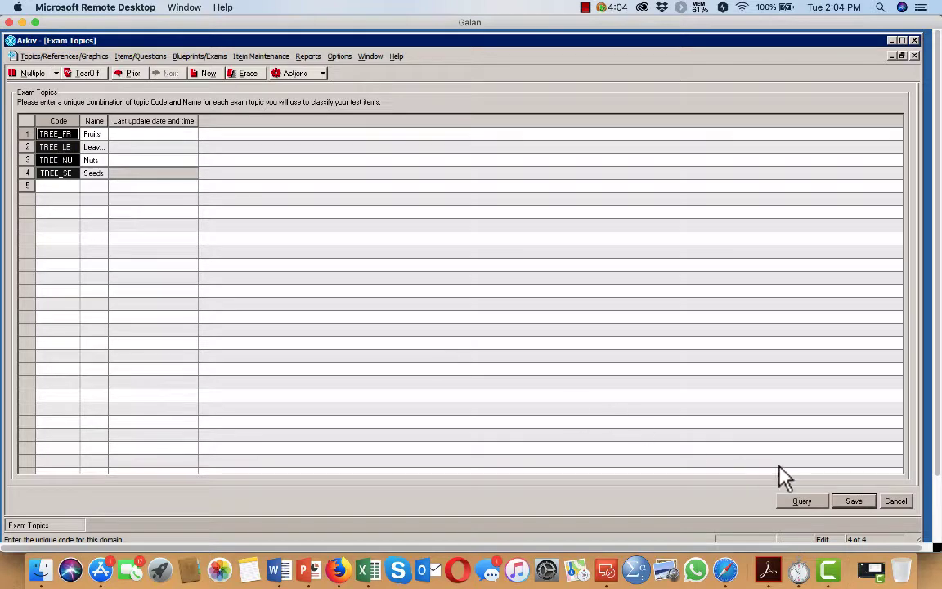
pyautogui.click(856, 503)
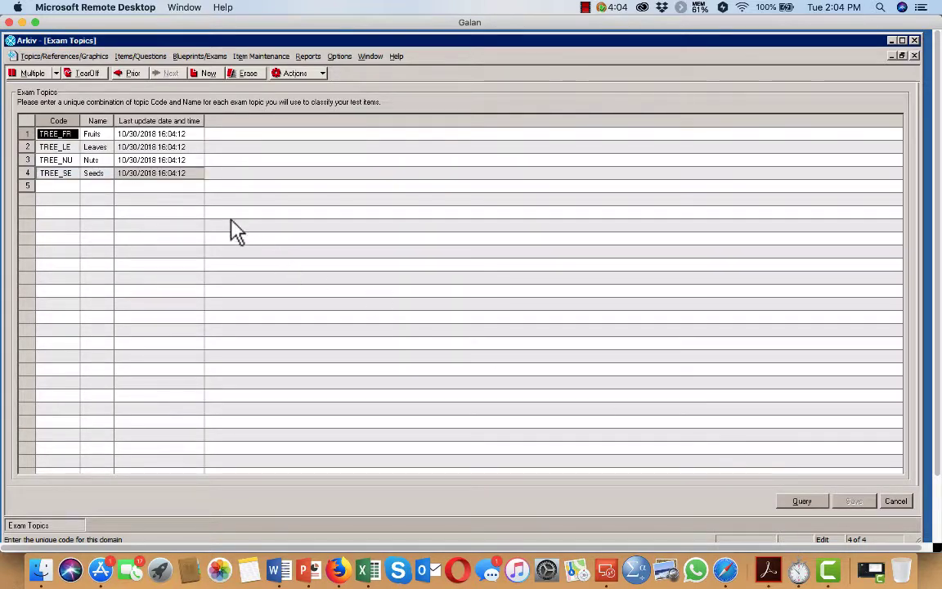
# Step: Start a new graphic record and choose GrannySmith-single-nosticker.png from the Desktop as its upload file
pyautogui.click(62, 55)
pyautogui.click(75, 95)
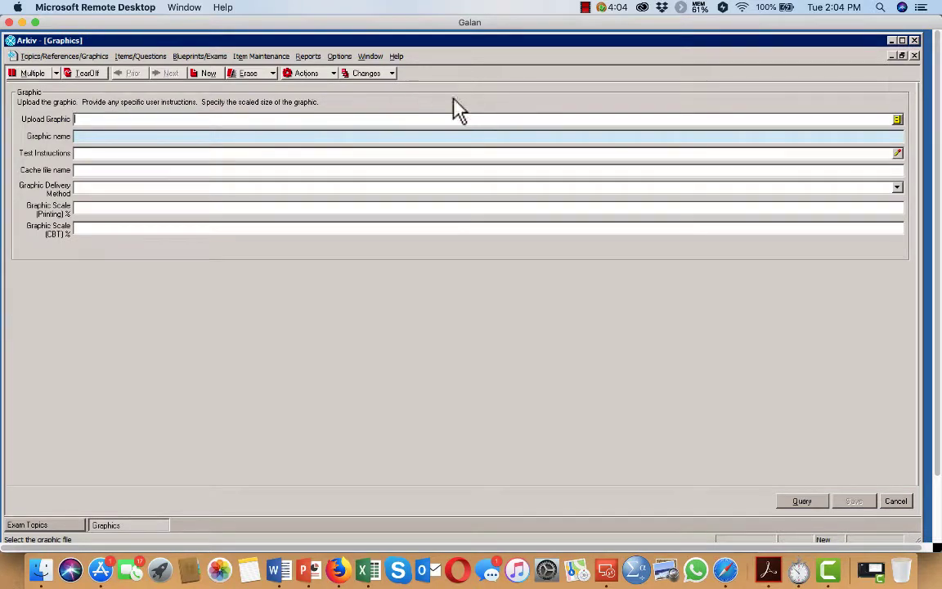
pyautogui.click(897, 121)
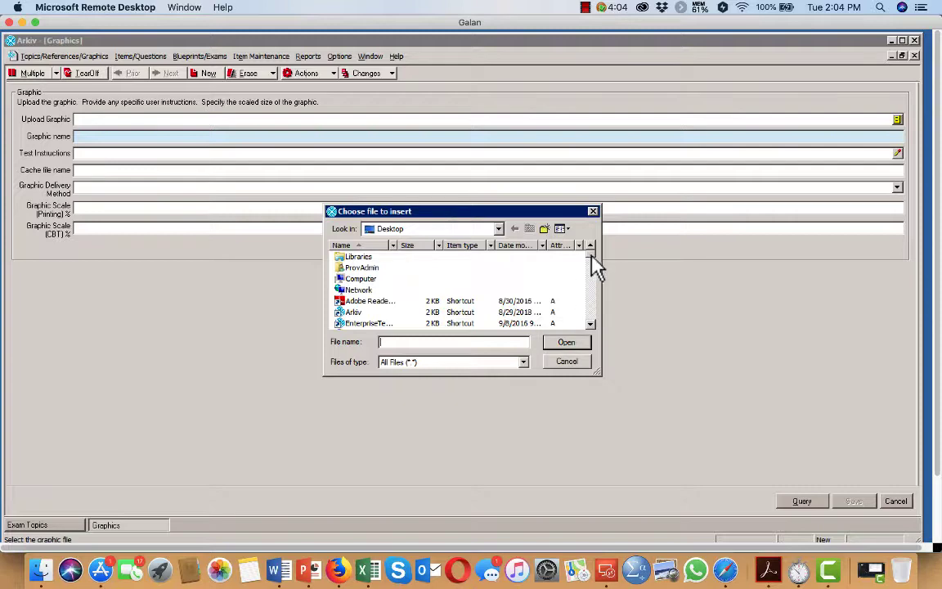
pyautogui.moveTo(594, 260); pyautogui.dragTo(600, 309)
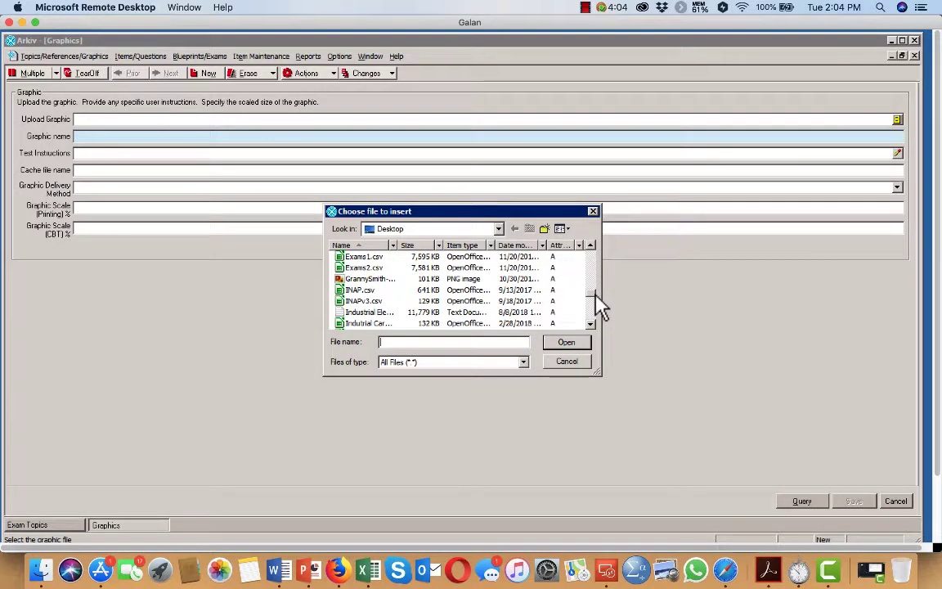
pyautogui.click(372, 278)
pyautogui.click(565, 343)
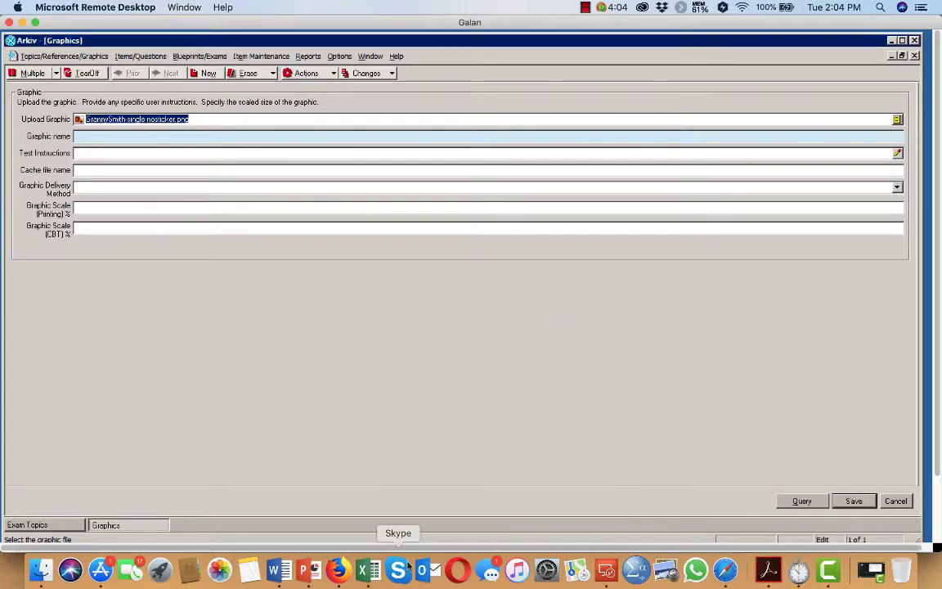
# Step: Copy Granny Smith Apple_01 from cell H2 of the Excel Items sheet and paste it as the graphic's name in Arkiv
pyautogui.click(370, 569)
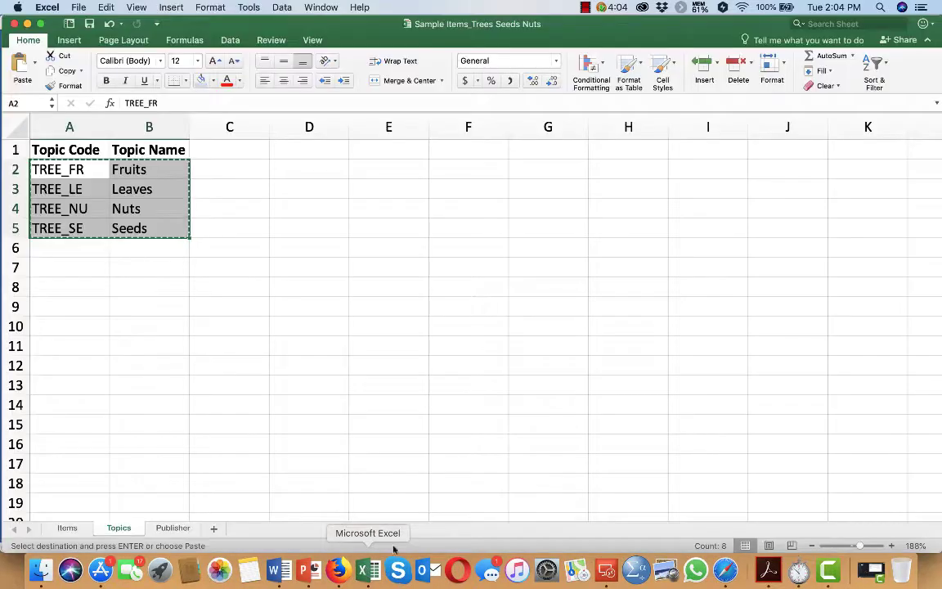
pyautogui.click(70, 528)
pyautogui.click(530, 147)
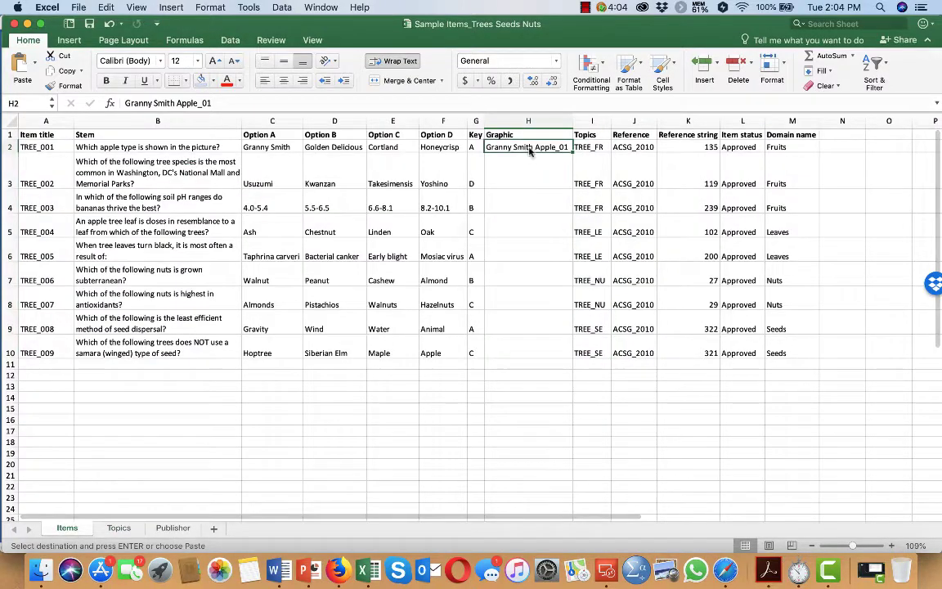
pyautogui.rightClick(531, 148)
pyautogui.click(551, 168)
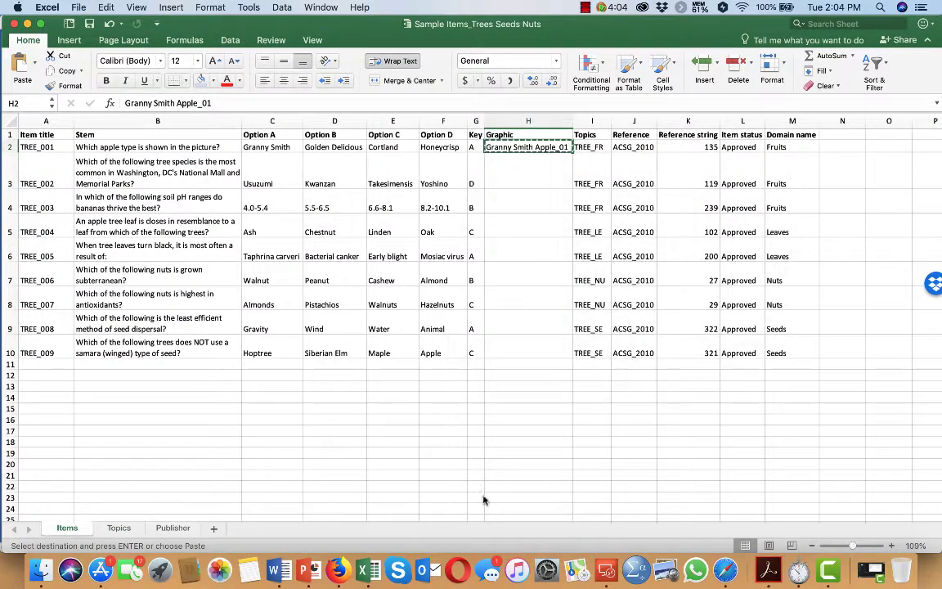
pyautogui.click(589, 557)
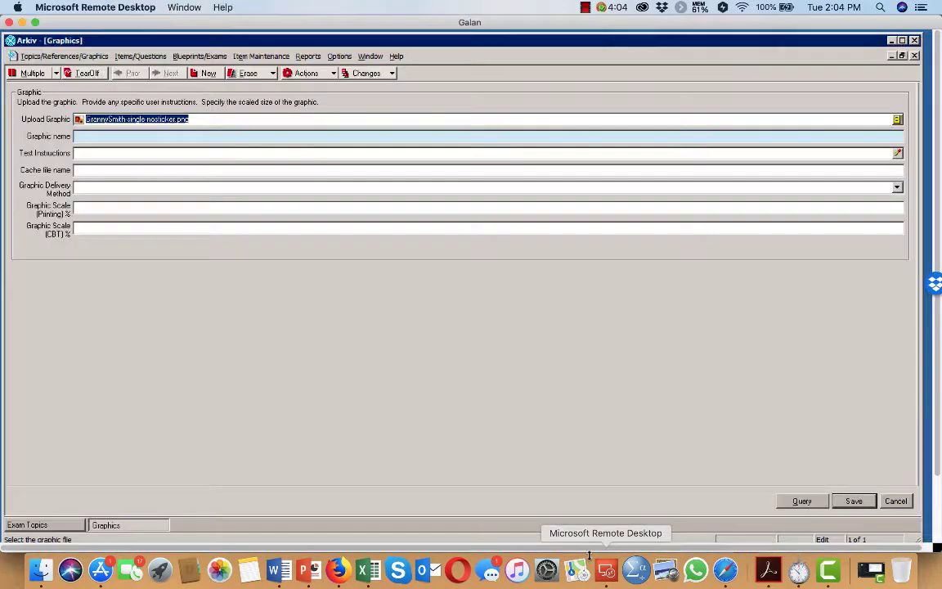
pyautogui.click(97, 139)
pyautogui.rightClick(97, 139)
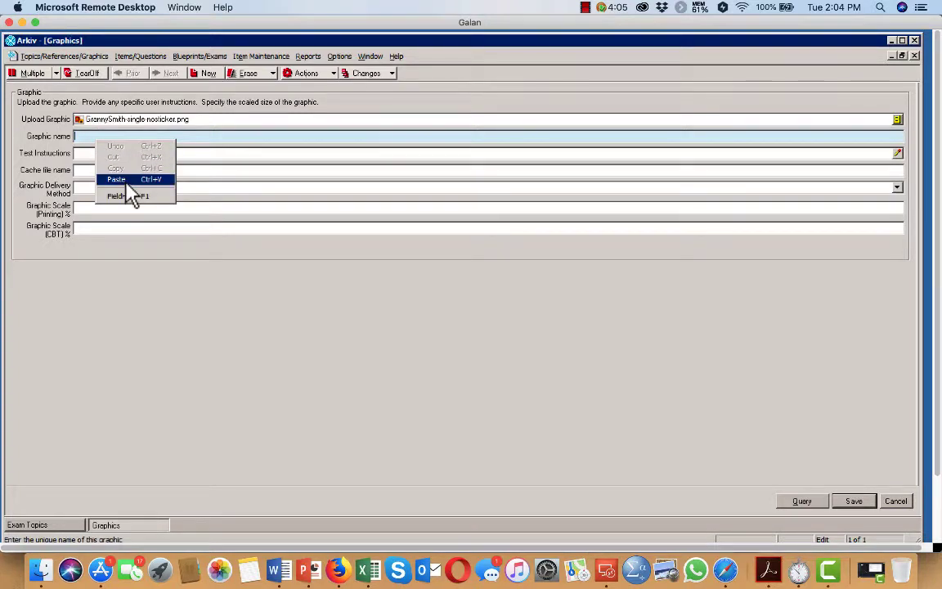
pyautogui.click(123, 176)
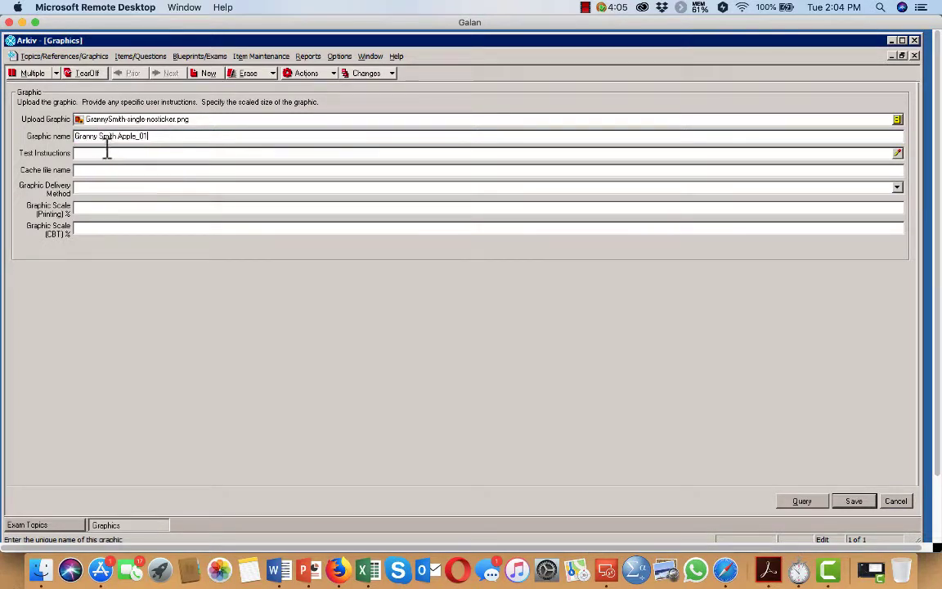
# Step: Set the graphic's delivery method to Embedded Small Graphic and its printing and CBT scales to 25%, and save the record
pyautogui.click(87, 187)
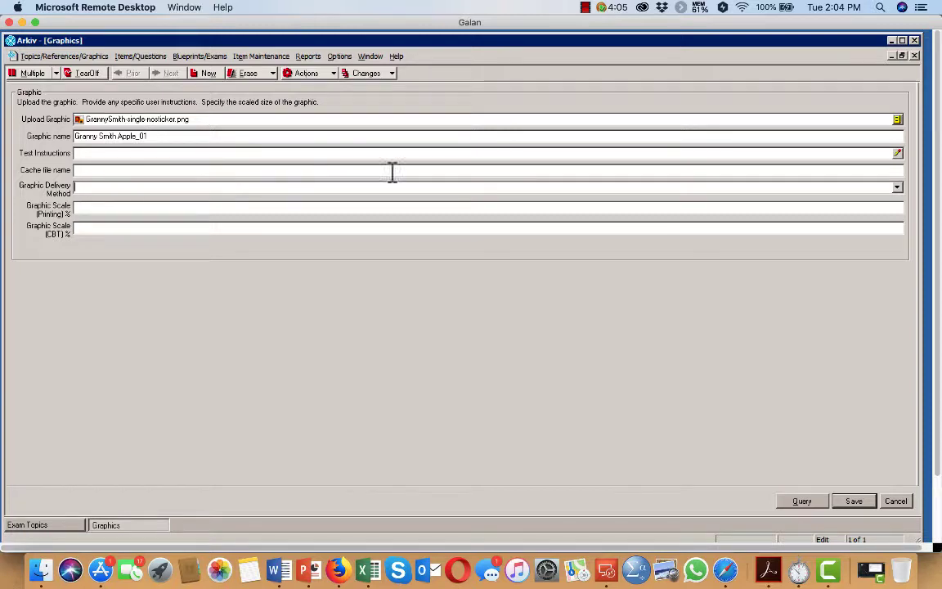
pyautogui.click(897, 188)
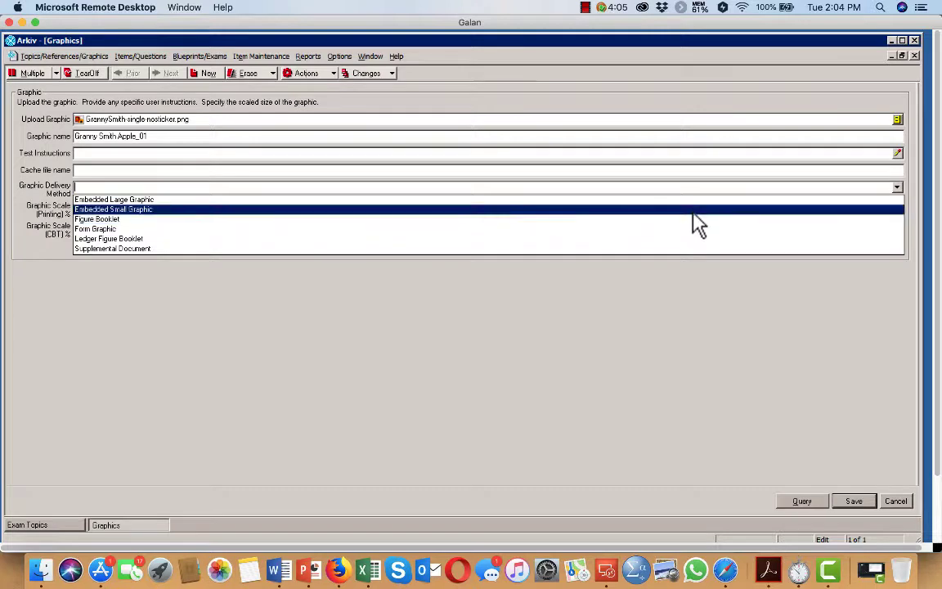
pyautogui.click(695, 210)
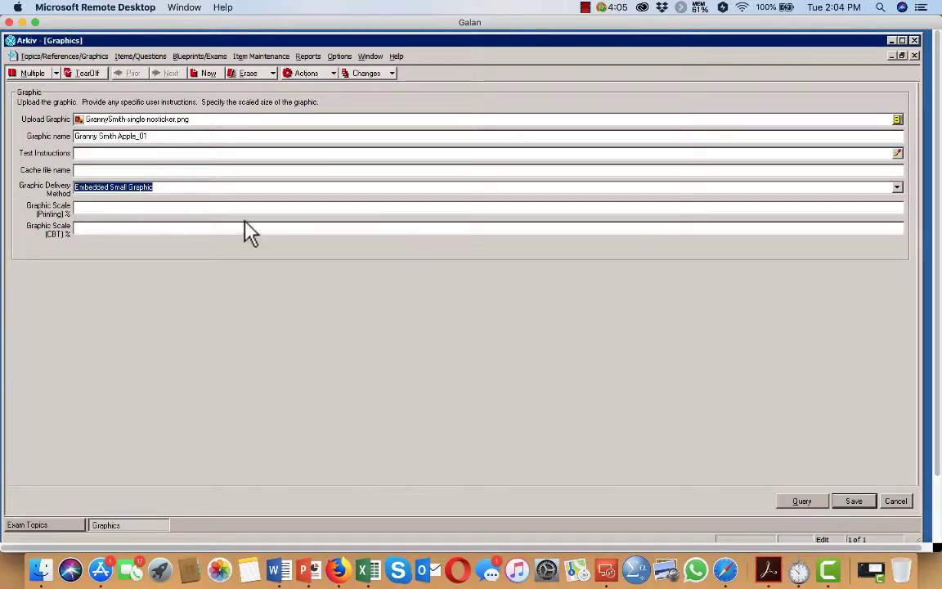
pyautogui.click(124, 208)
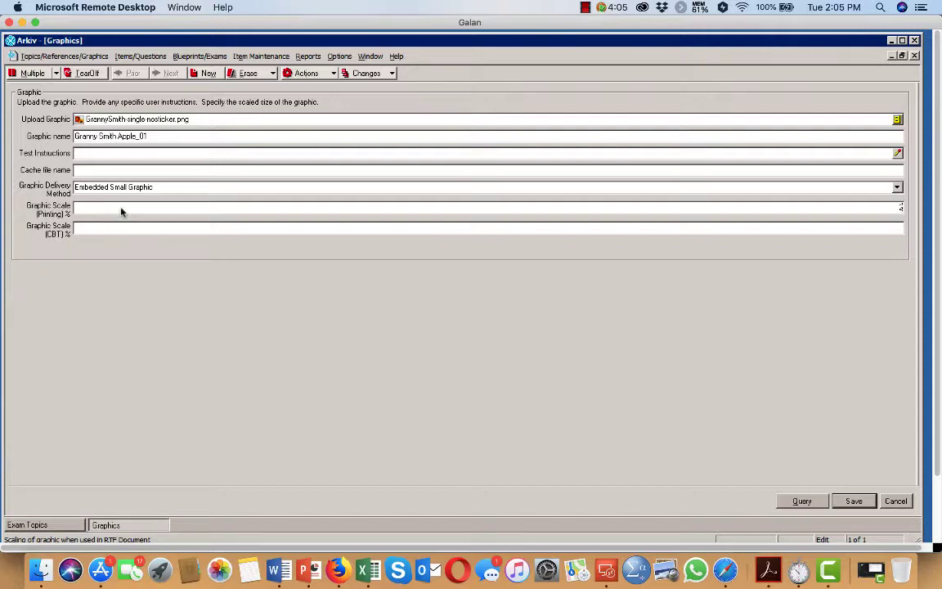
pyautogui.write('25')
pyautogui.click(872, 229)
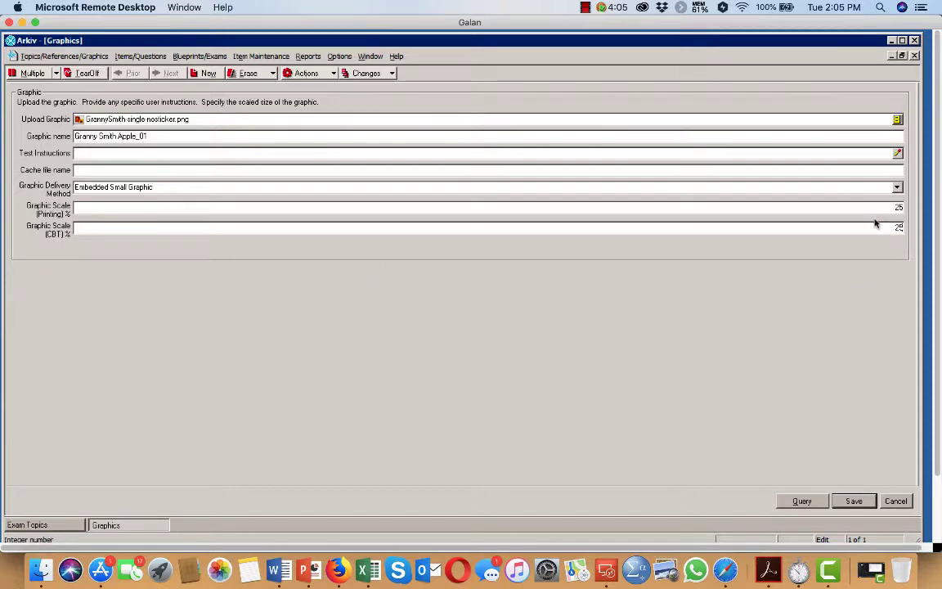
pyautogui.click(855, 502)
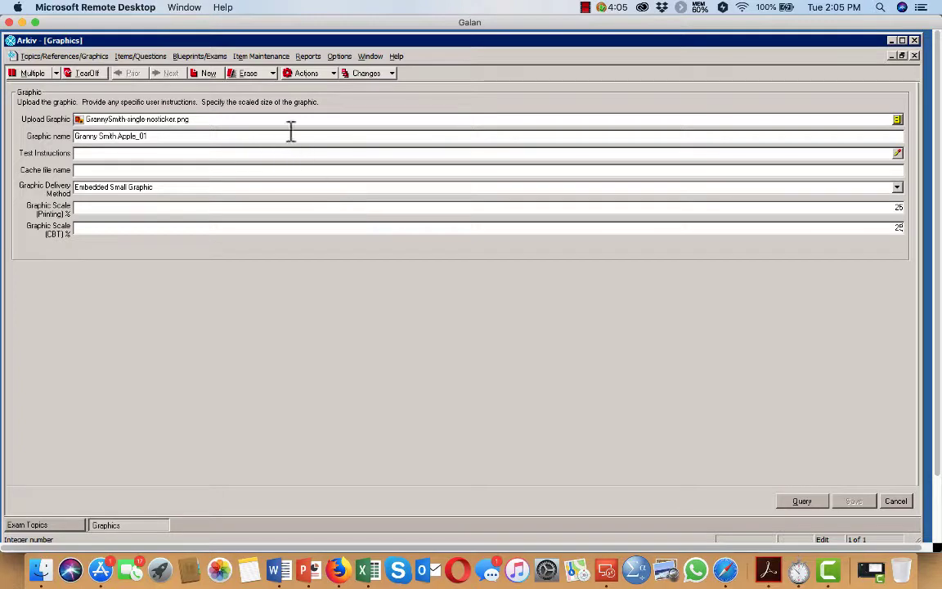
# Step: Close the Graphics and Exam Topics forms and open the Upload Exam Items form
pyautogui.click(904, 505)
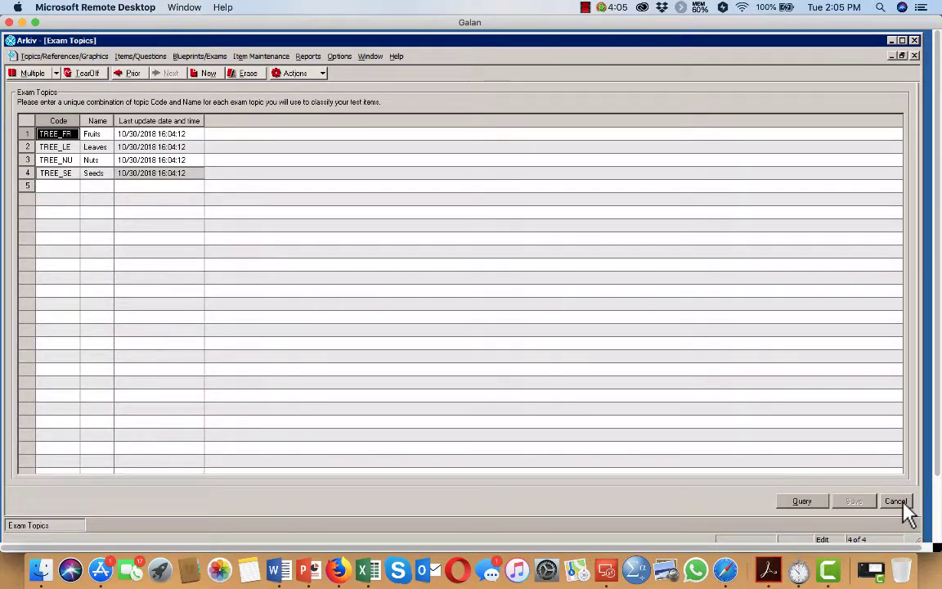
pyautogui.click(904, 506)
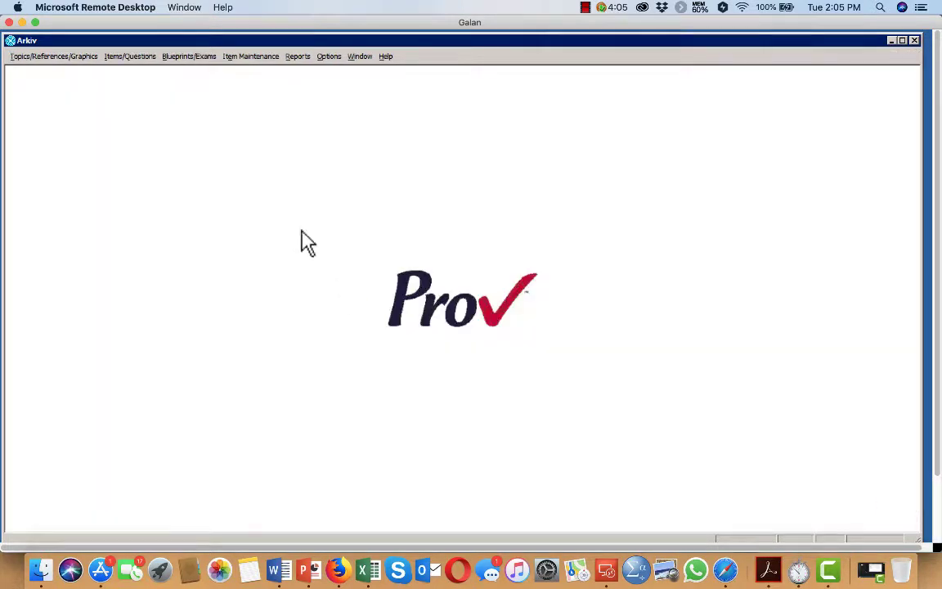
pyautogui.click(135, 59)
pyautogui.click(141, 80)
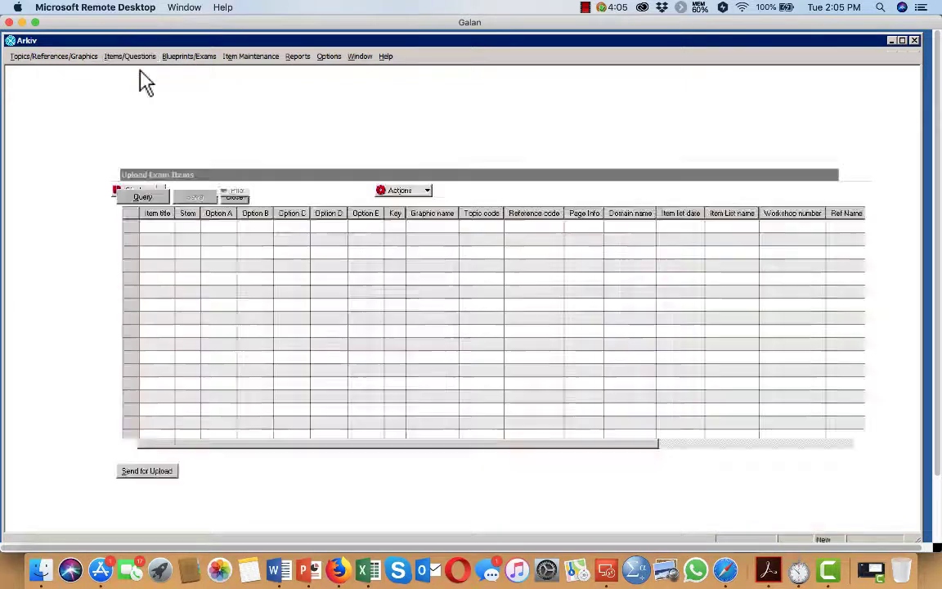
# Step: Switch to Excel and copy the item data in A2:K10 of the Items sheet, from item title through reference string
pyautogui.click(368, 570)
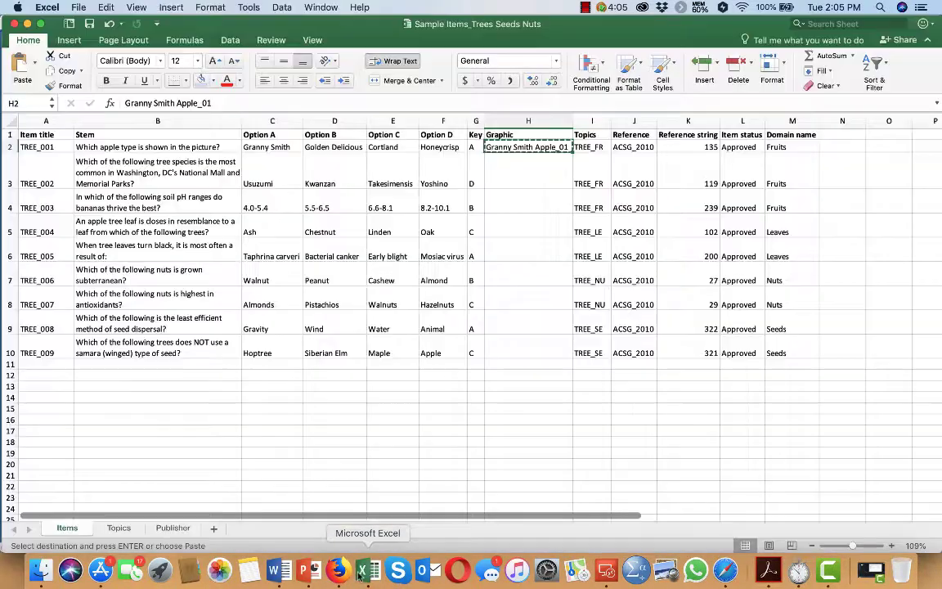
pyautogui.moveTo(37, 152)
pyautogui.mouseDown()
pyautogui.moveTo(430, 206)
pyautogui.moveTo(523, 206)
pyautogui.moveTo(690, 229)
pyautogui.moveTo(700, 235)
pyautogui.moveTo(699, 354)
pyautogui.mouseUp()
pyautogui.rightClick(680, 146)
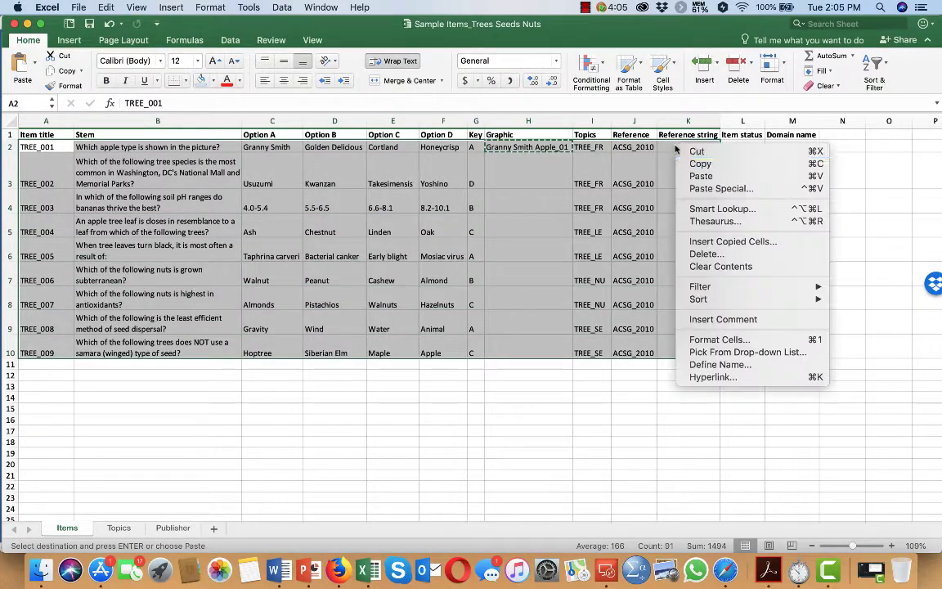
pyautogui.click(699, 163)
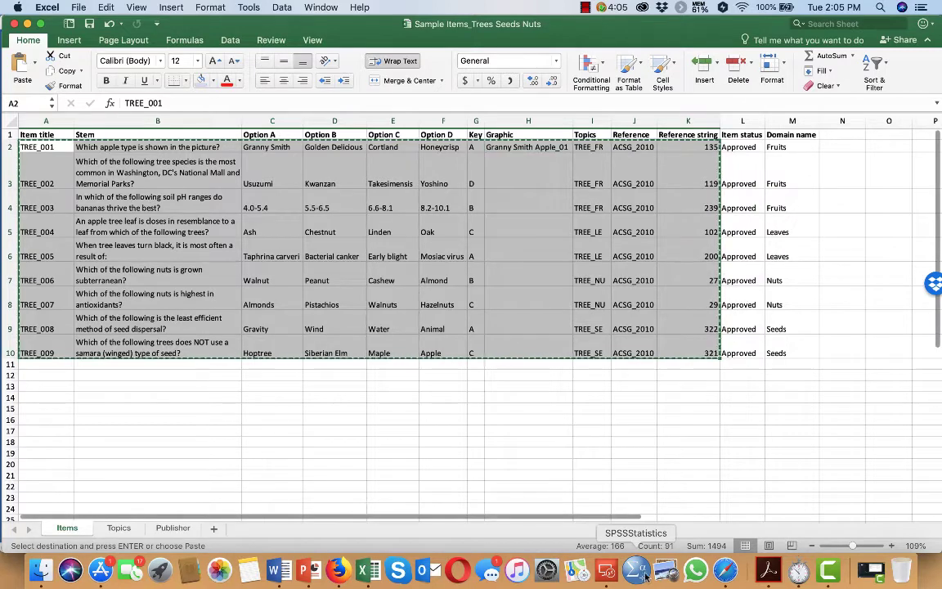
# Step: Switch back to Arkiv and paste the copied items into the upload grid, starting at the first row's Item title
pyautogui.click(607, 572)
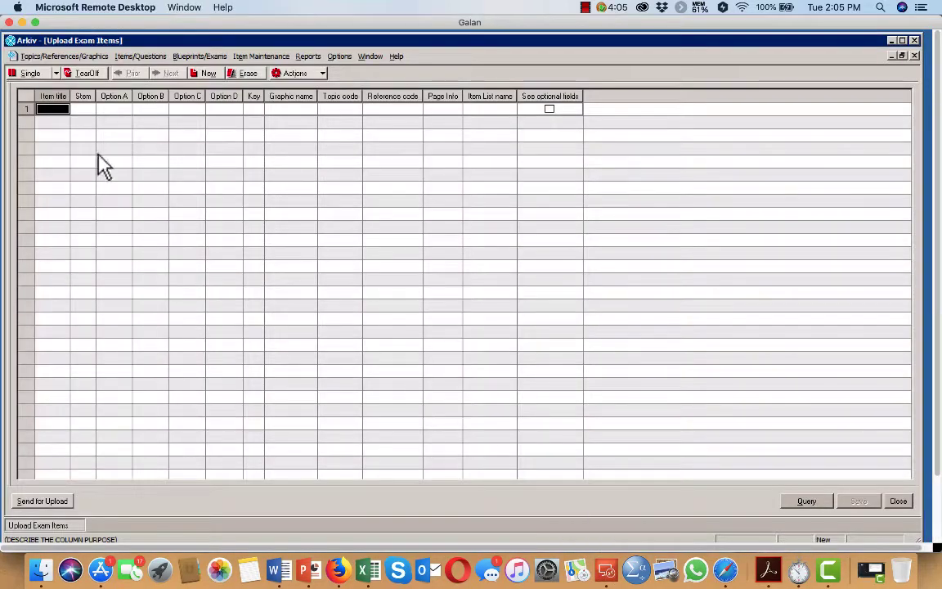
pyautogui.click(52, 112)
pyautogui.moveTo(295, 97); pyautogui.dragTo(322, 105)
pyautogui.click(78, 114)
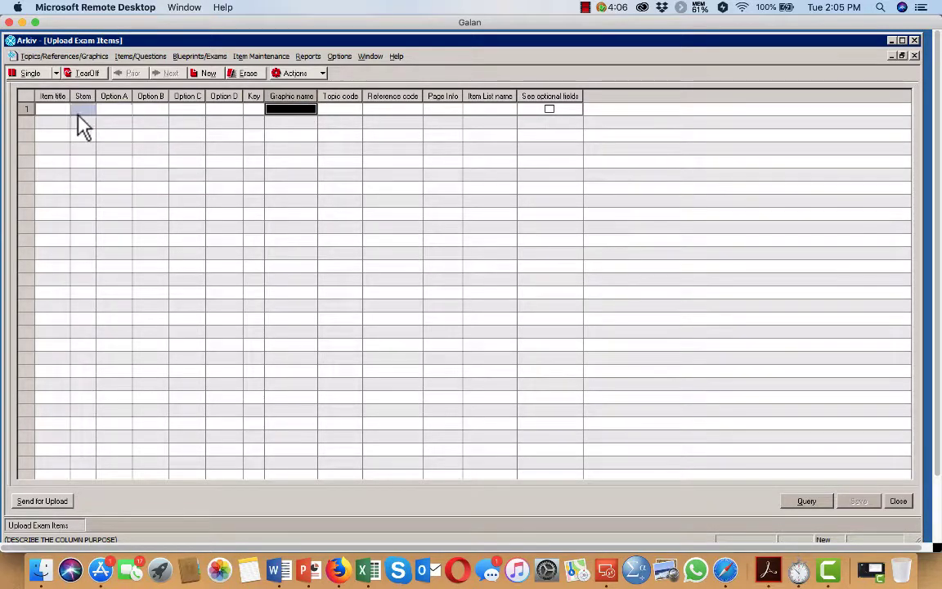
pyautogui.click(52, 110)
pyautogui.rightClick(52, 110)
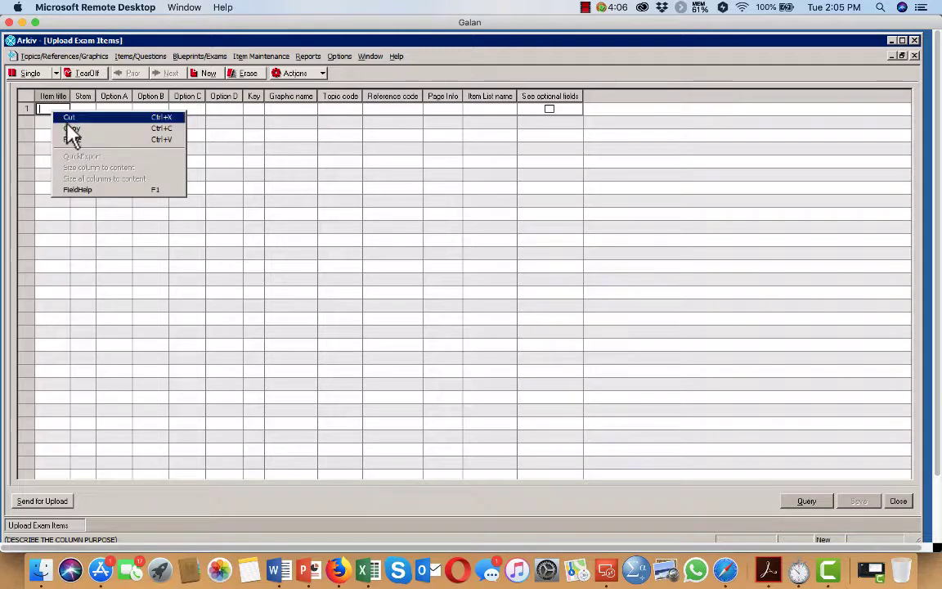
pyautogui.click(73, 140)
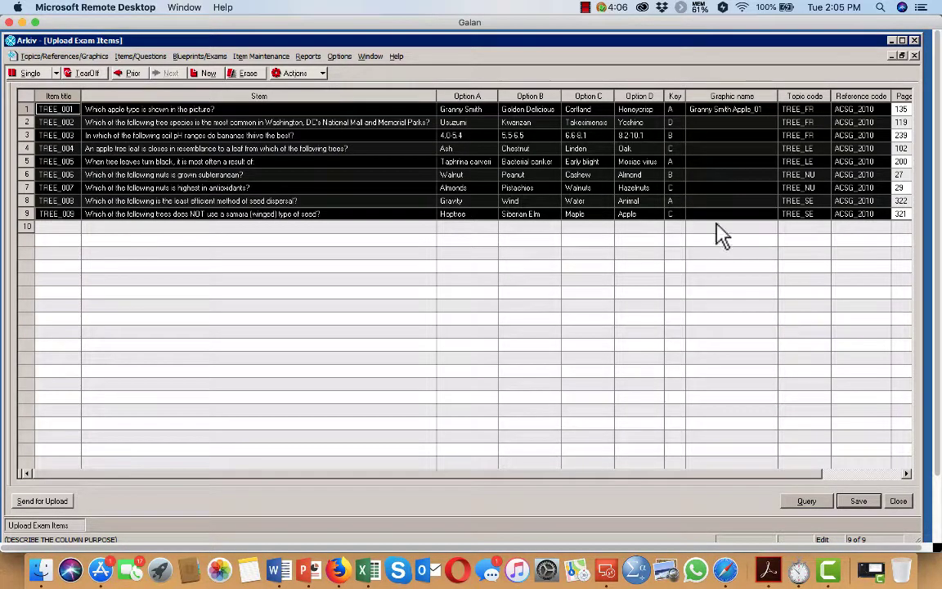
# Step: Save the pasted exam items and send them for upload to the workshop list
pyautogui.click(863, 504)
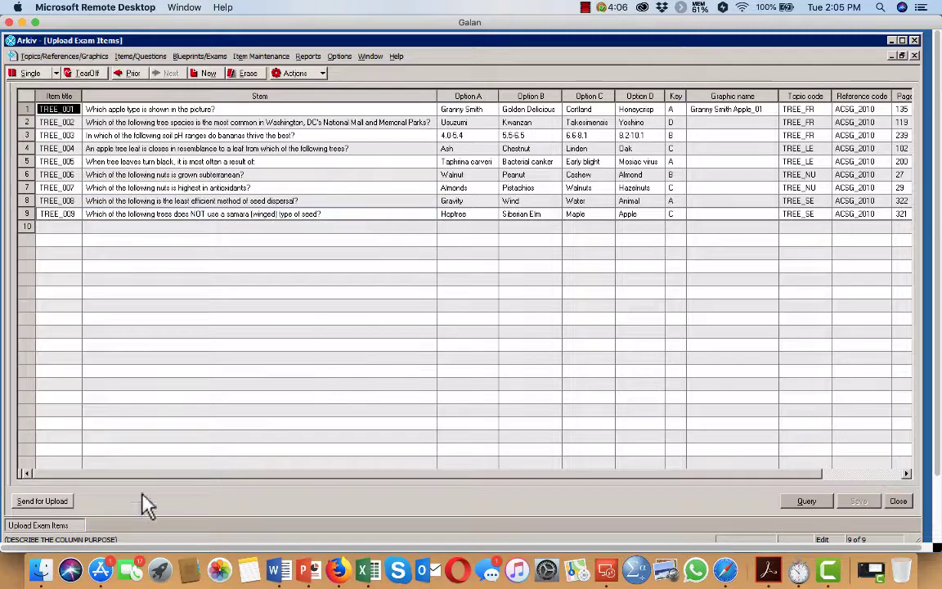
pyautogui.click(57, 503)
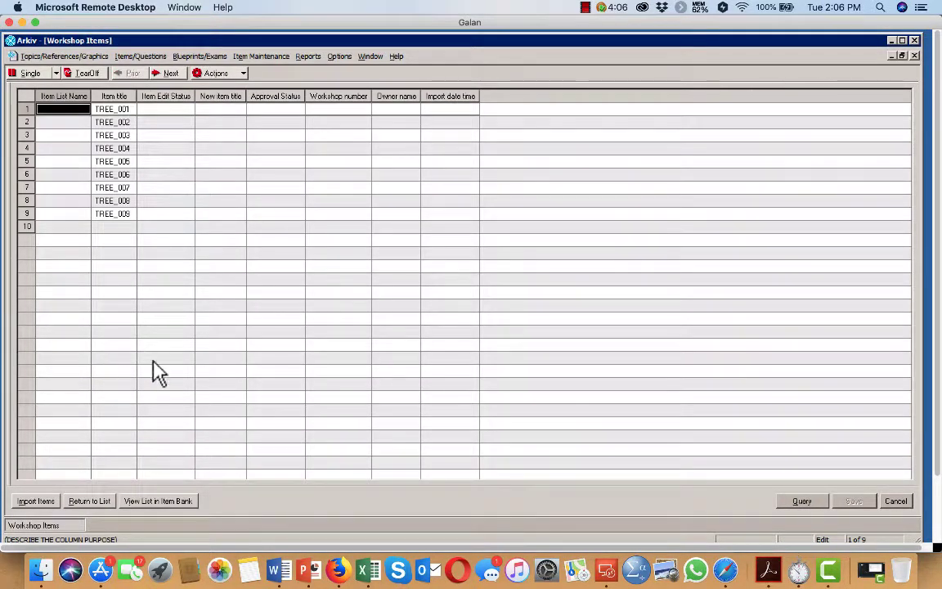
# Step: Set the Item List Name to Trees for all nine items, TREE_001 through TREE_009
pyautogui.click(66, 110)
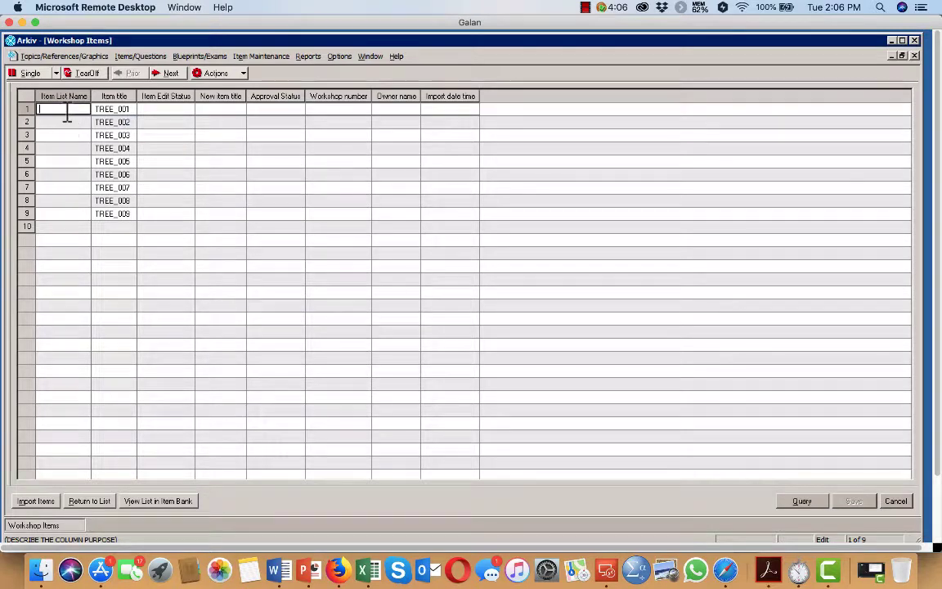
pyautogui.write('Trees')
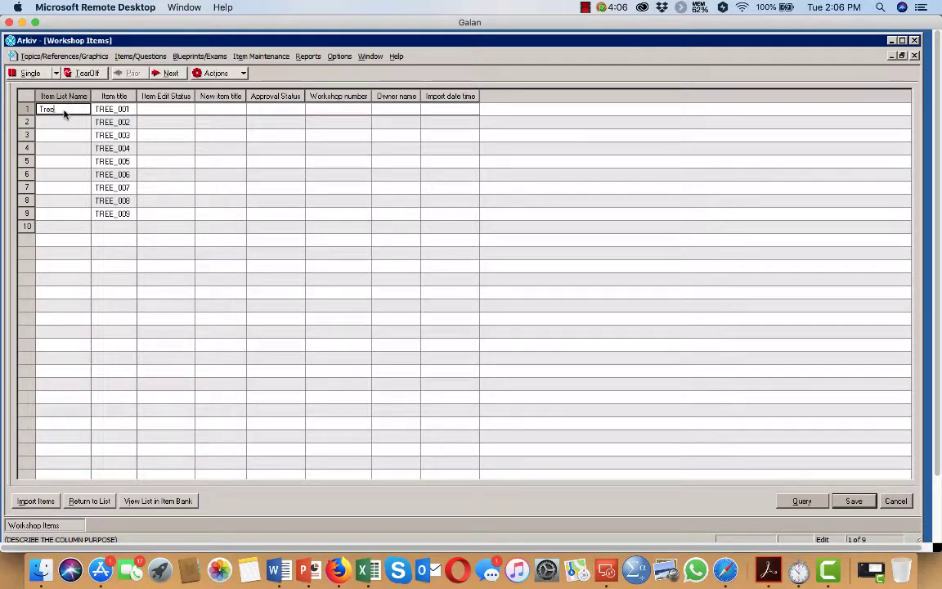
pyautogui.doubleClick(65, 111)
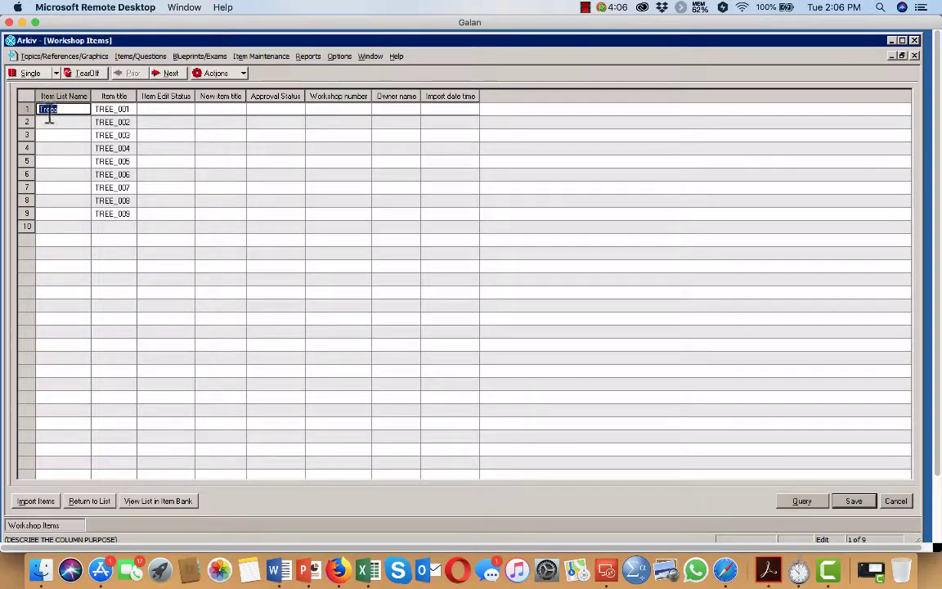
pyautogui.rightClick(57, 111)
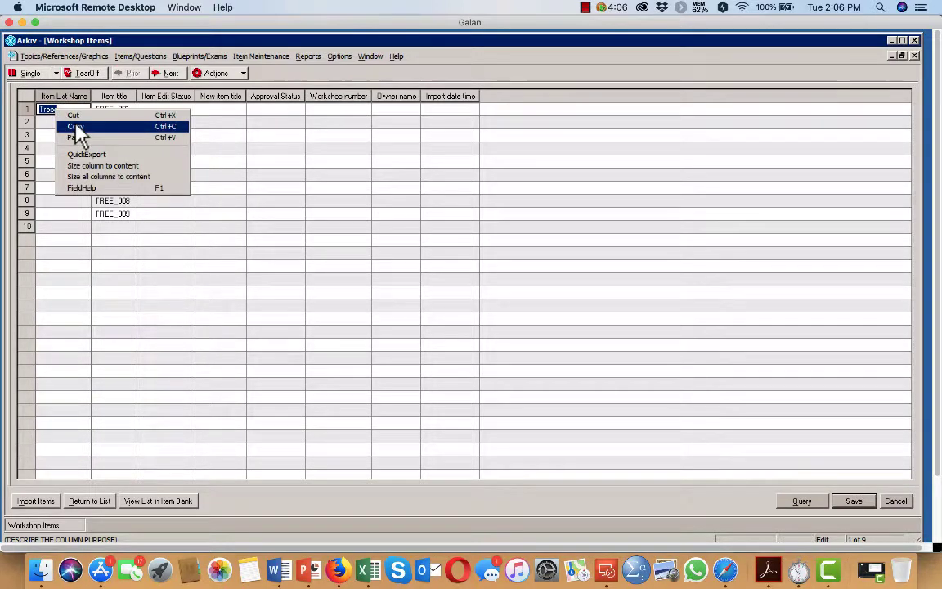
pyautogui.click(74, 126)
pyautogui.moveTo(60, 123); pyautogui.dragTo(74, 221)
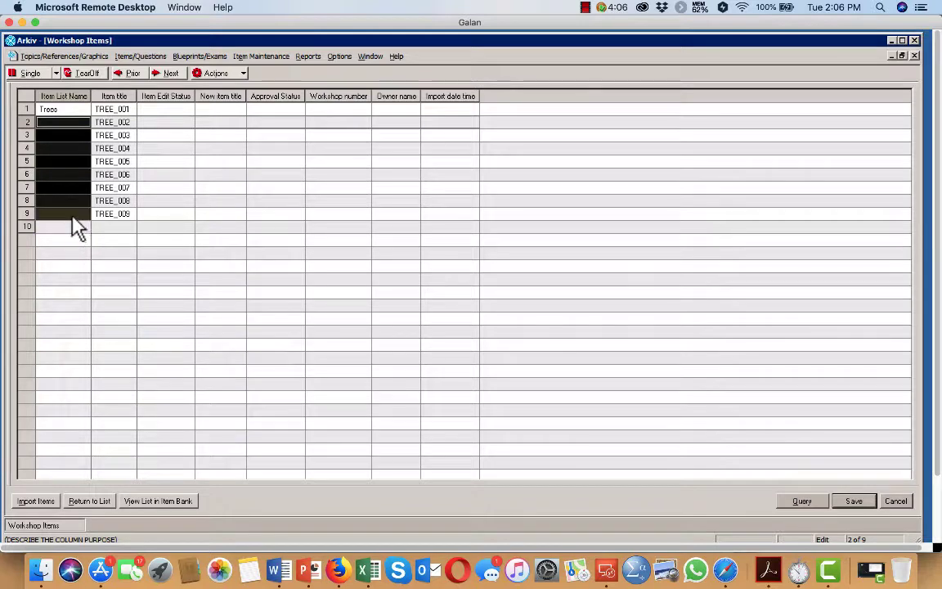
pyautogui.rightClick(70, 126)
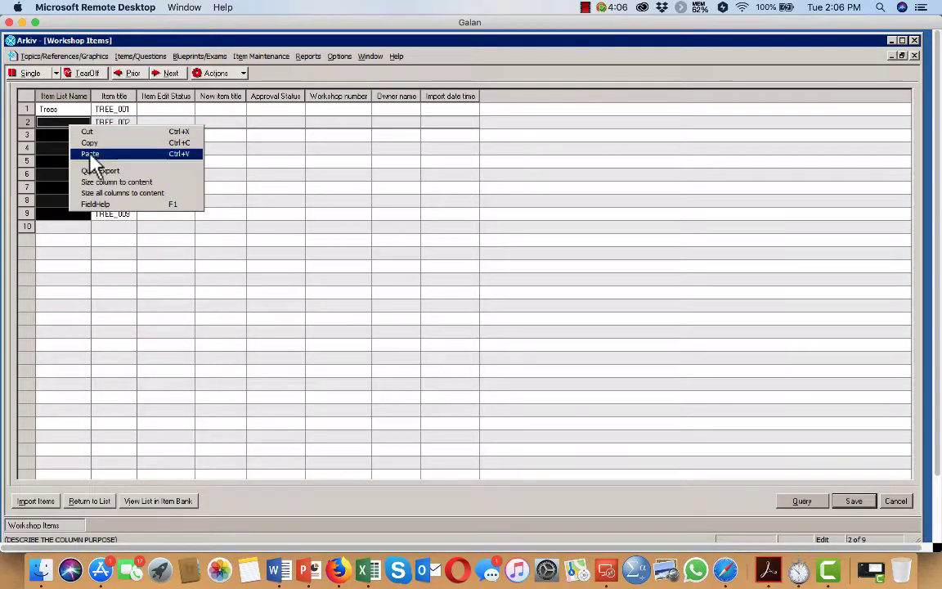
pyautogui.click(88, 154)
# Step: Set the Item Edit Status to New Item for all nine workshop items
pyautogui.click(168, 110)
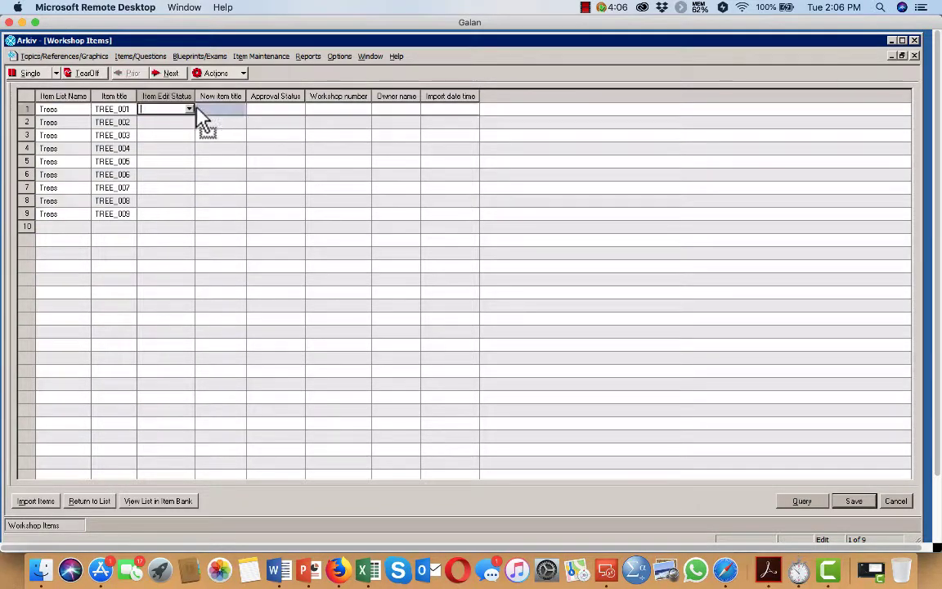
pyautogui.click(189, 109)
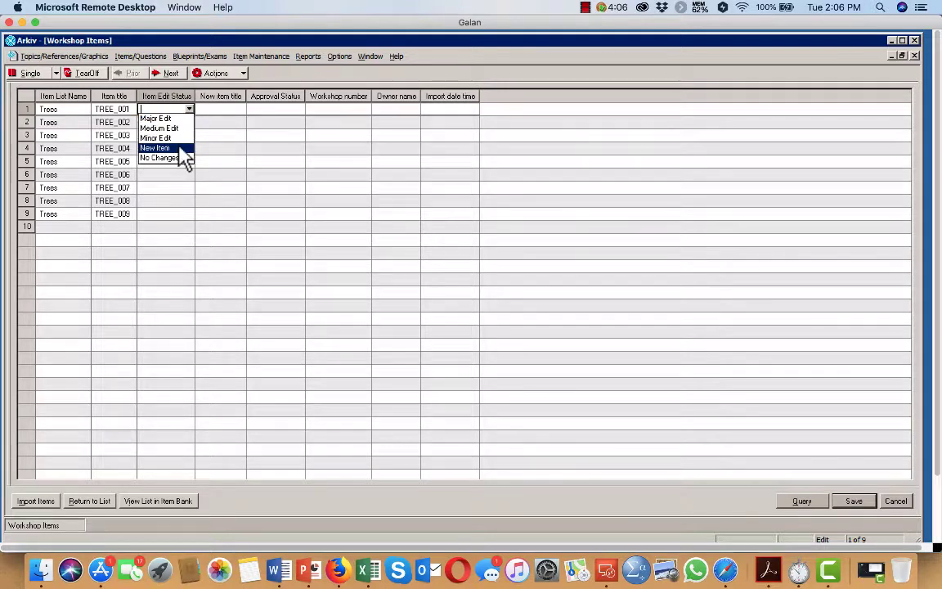
pyautogui.click(180, 148)
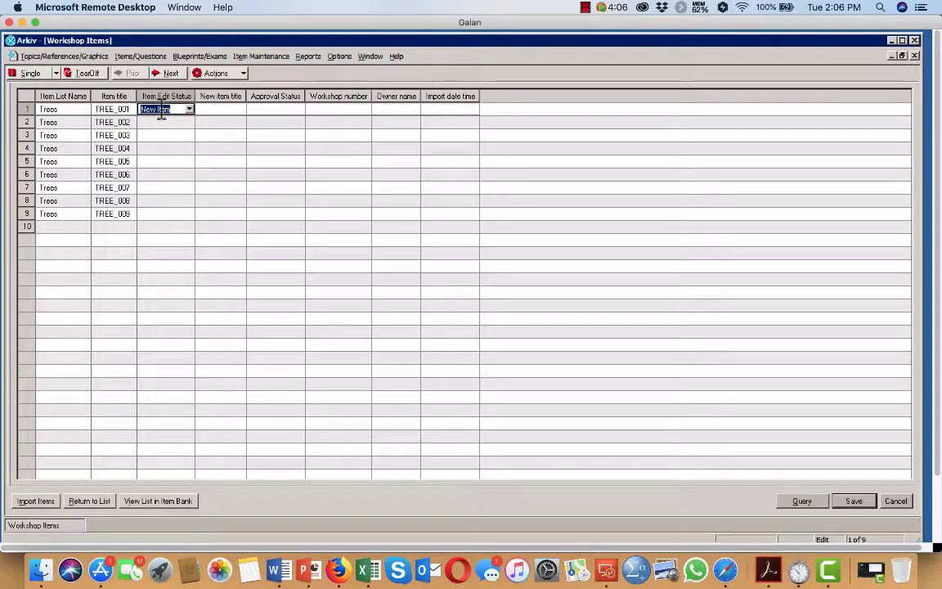
pyautogui.rightClick(160, 113)
pyautogui.click(180, 127)
pyautogui.moveTo(167, 123); pyautogui.dragTo(175, 222)
pyautogui.rightClick(172, 125)
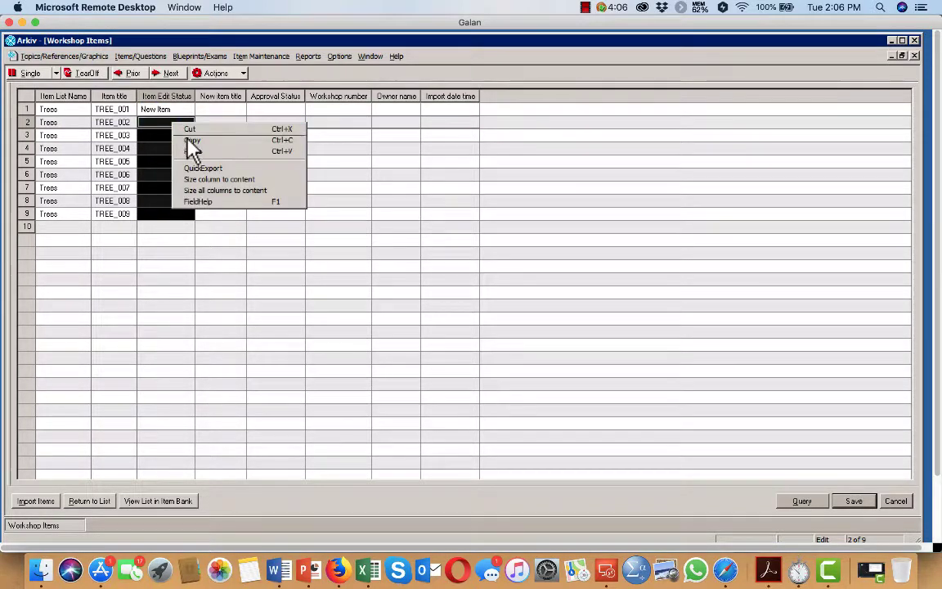
pyautogui.click(195, 153)
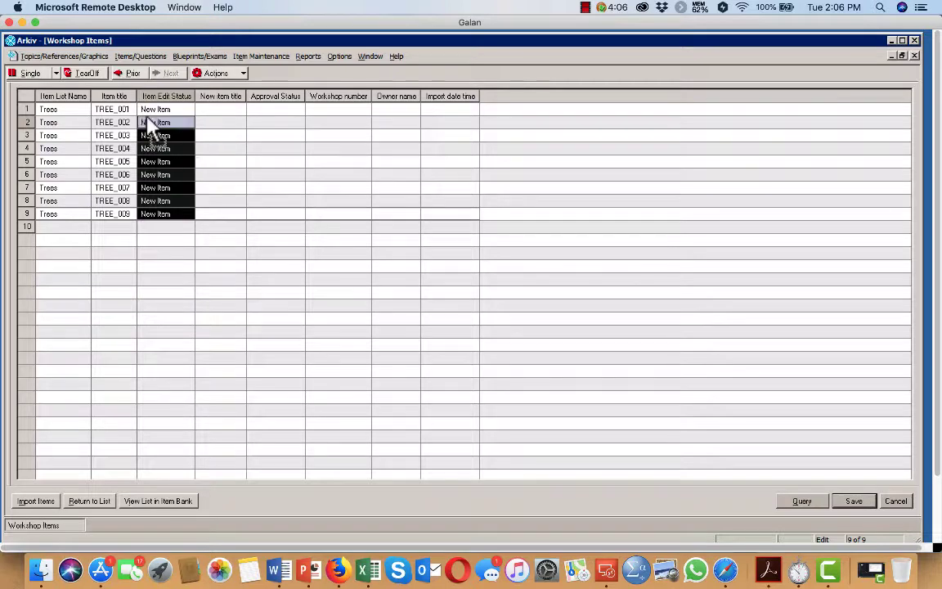
# Step: Copy the item titles TREE_001 through TREE_009 into the New item title column
pyautogui.moveTo(126, 109); pyautogui.dragTo(135, 217)
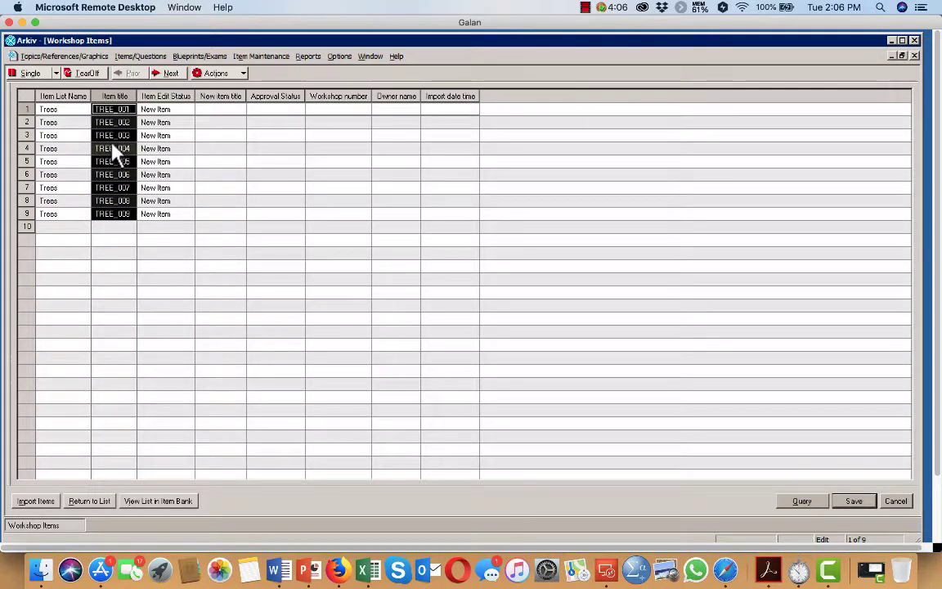
pyautogui.rightClick(122, 116)
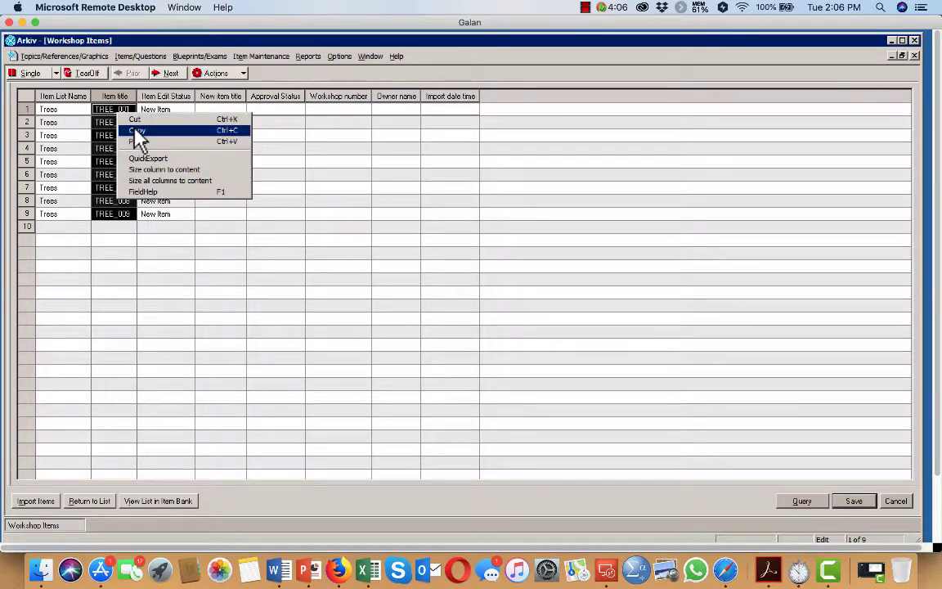
pyautogui.click(137, 131)
pyautogui.rightClick(225, 115)
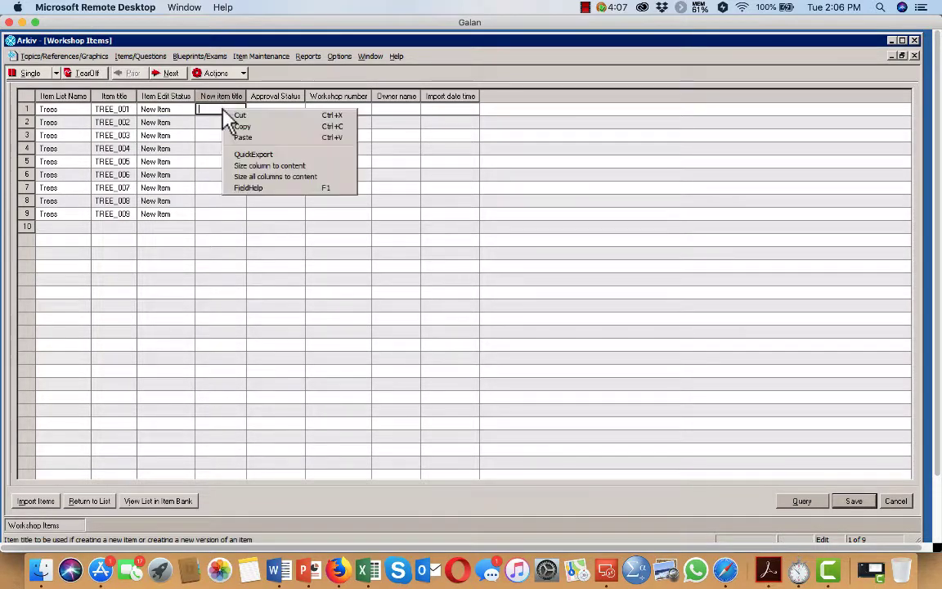
pyautogui.click(243, 139)
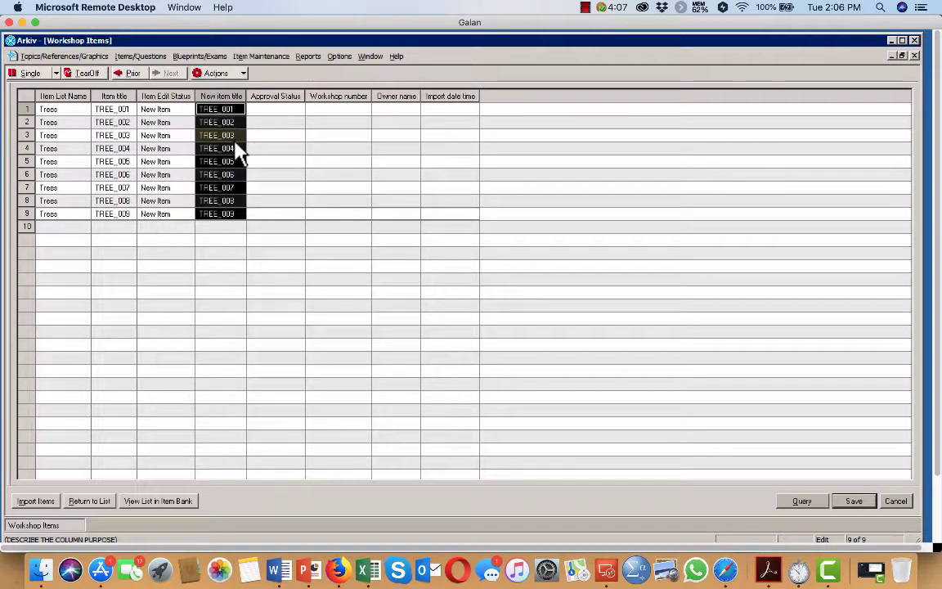
# Step: Set TREE_001's Approval Status to Approved and its Owner name to Prov, Inc
pyautogui.click(296, 109)
pyautogui.click(300, 109)
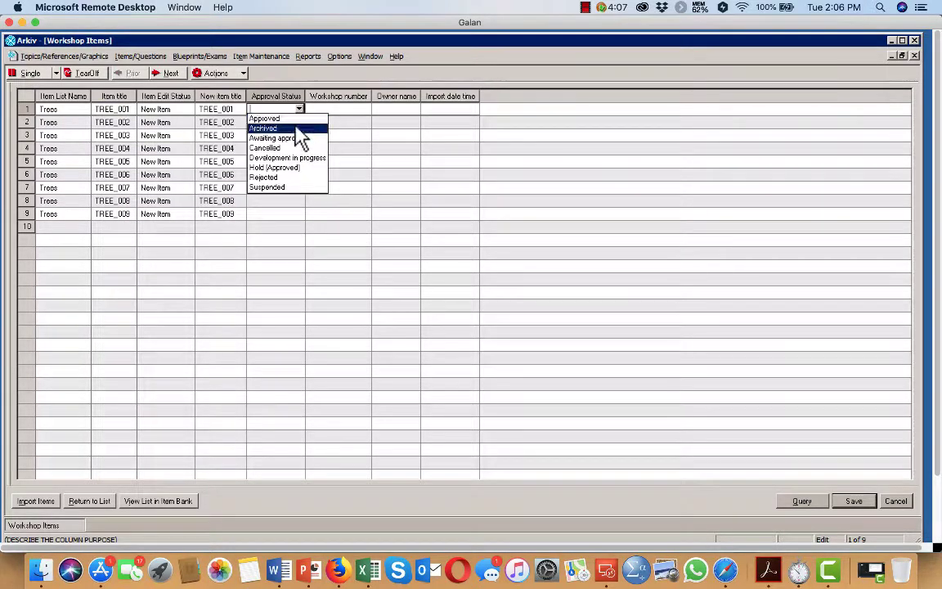
pyautogui.click(298, 119)
pyautogui.click(398, 107)
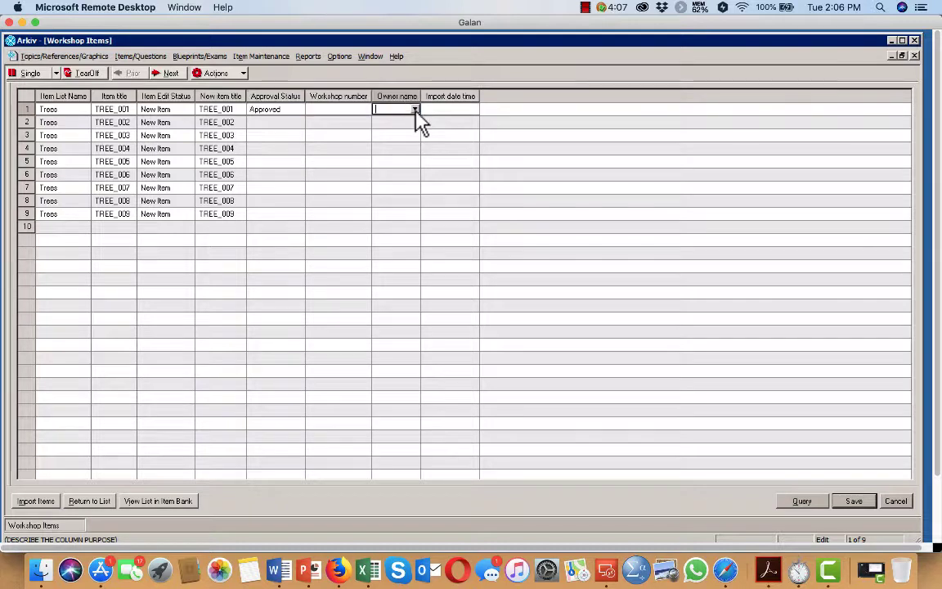
pyautogui.write('Prov, Inc.')
pyautogui.press('Tab')
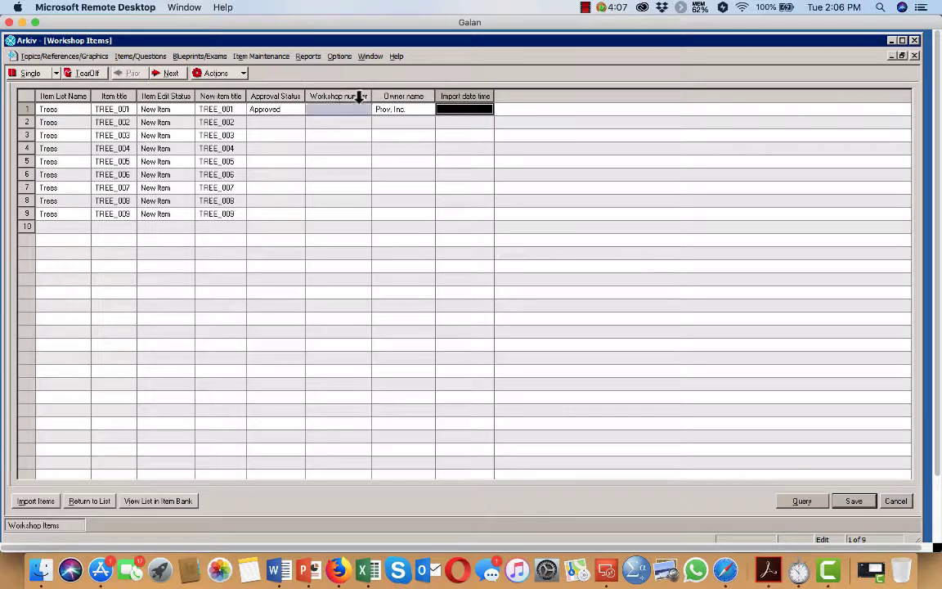
# Step: Move the Owner name column next to Approval Status and copy TREE_001's values in both columns to the remaining eight items
pyautogui.click(413, 98)
pyautogui.moveTo(417, 100); pyautogui.dragTo(288, 112)
pyautogui.click(291, 111)
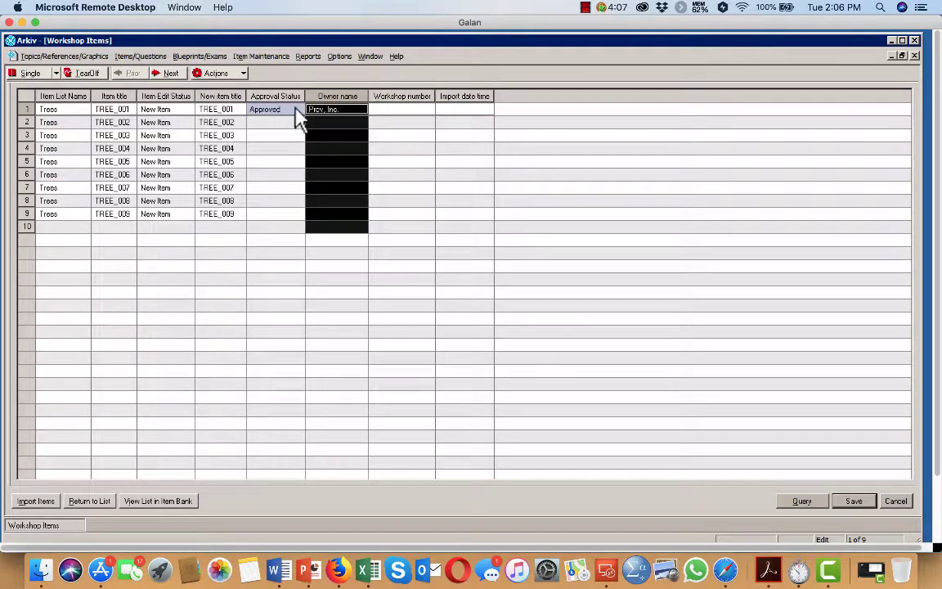
pyautogui.rightClick(329, 112)
pyautogui.click(352, 133)
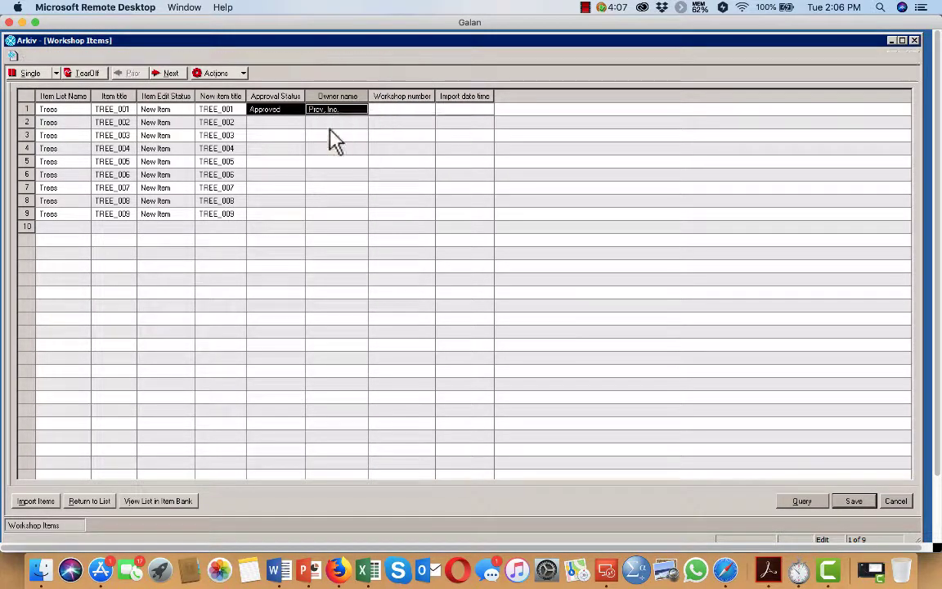
pyautogui.moveTo(270, 123); pyautogui.dragTo(320, 221)
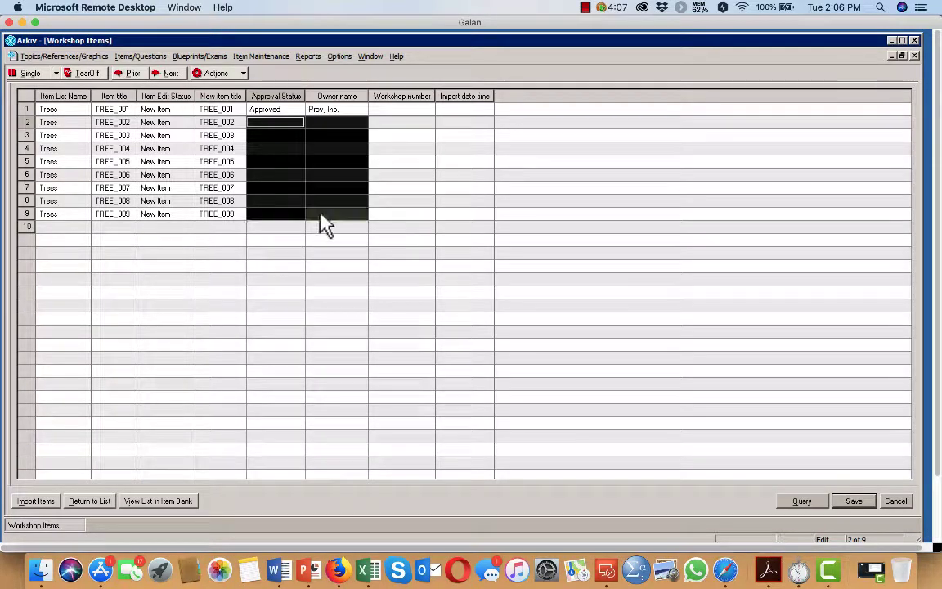
pyautogui.rightClick(325, 129)
pyautogui.click(347, 155)
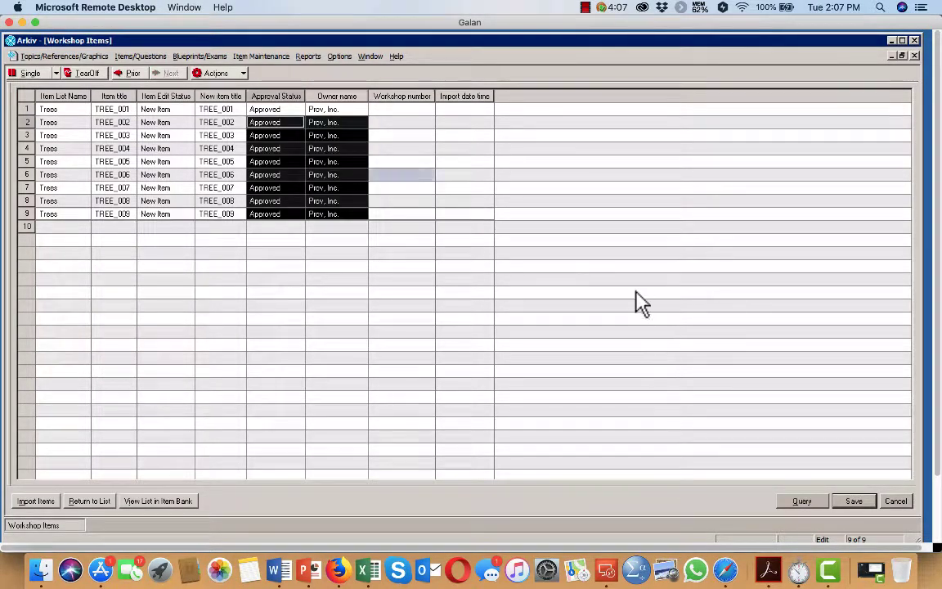
# Step: Save the workshop items and import them into the item bank
pyautogui.click(854, 502)
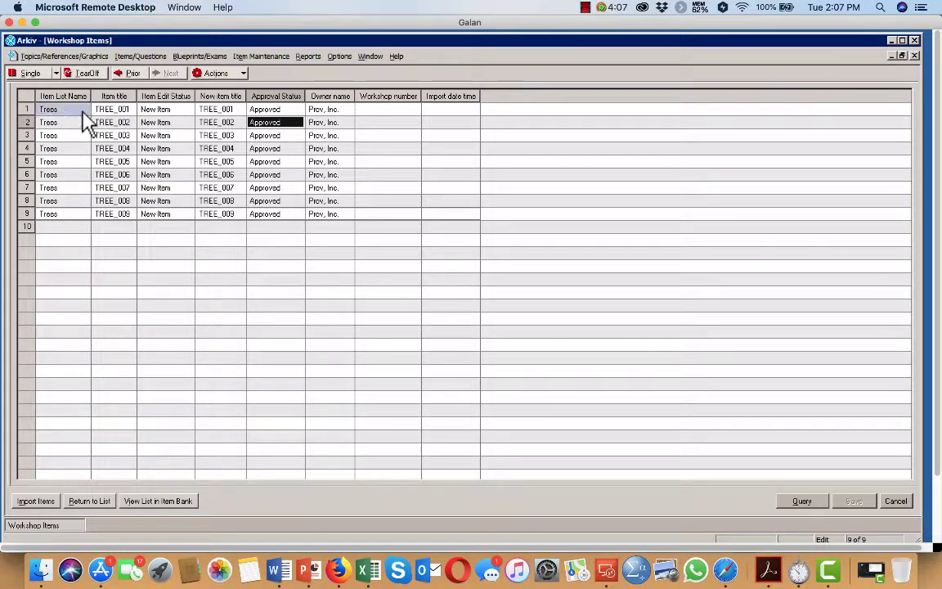
pyautogui.click(301, 123)
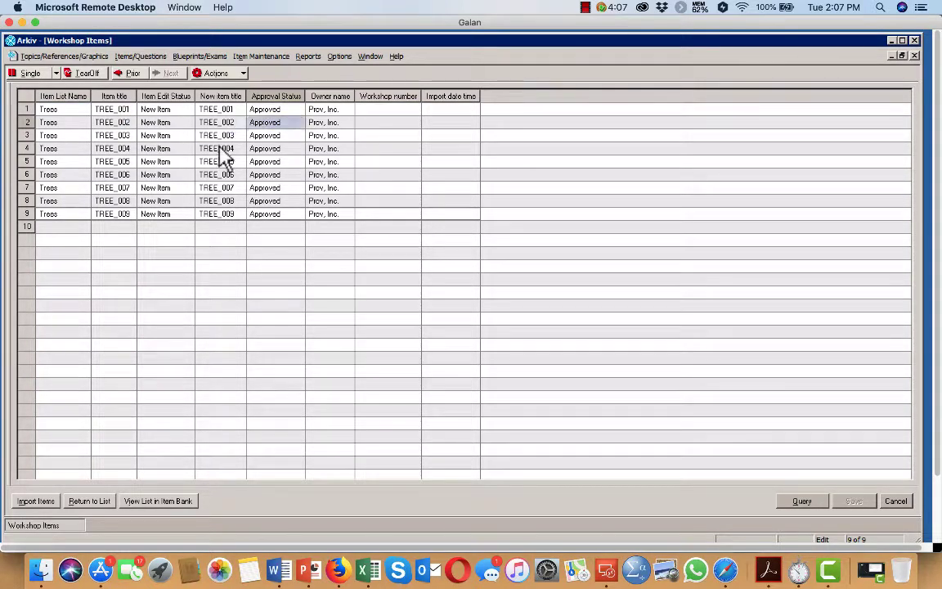
pyautogui.click(39, 503)
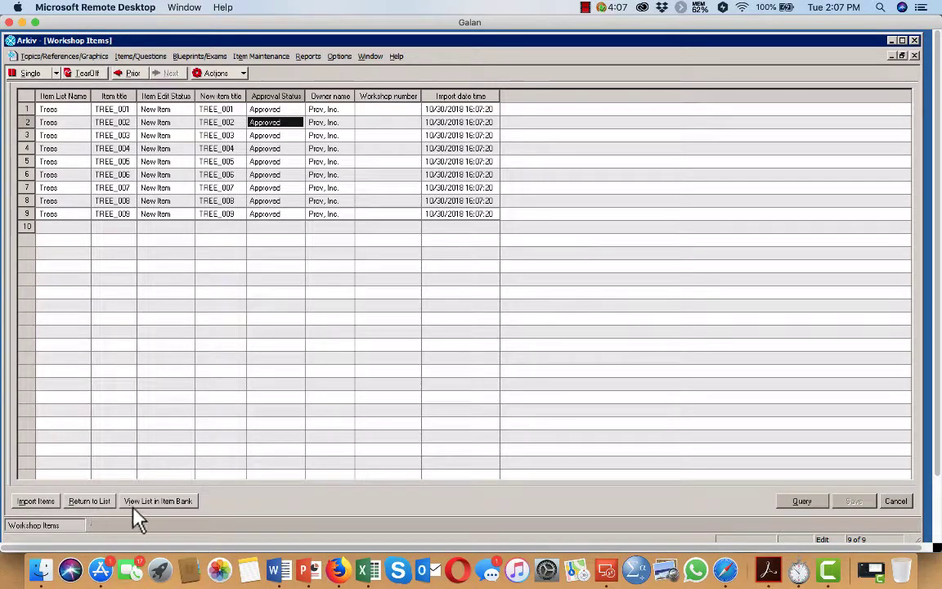
# Step: View the imported list in the item bank, review TREE_001's linked graphic, references and topics, and close the item record
pyautogui.click(156, 502)
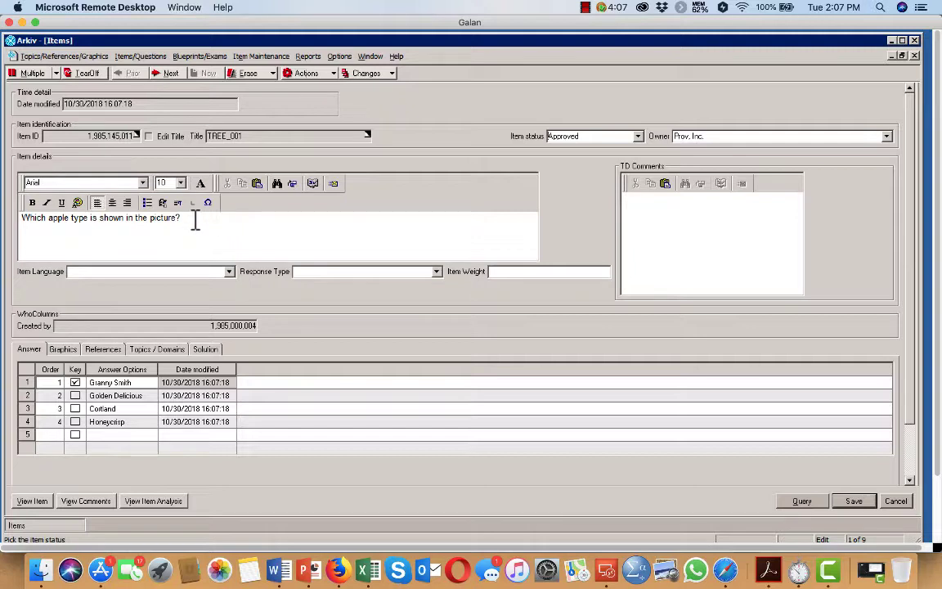
pyautogui.click(63, 350)
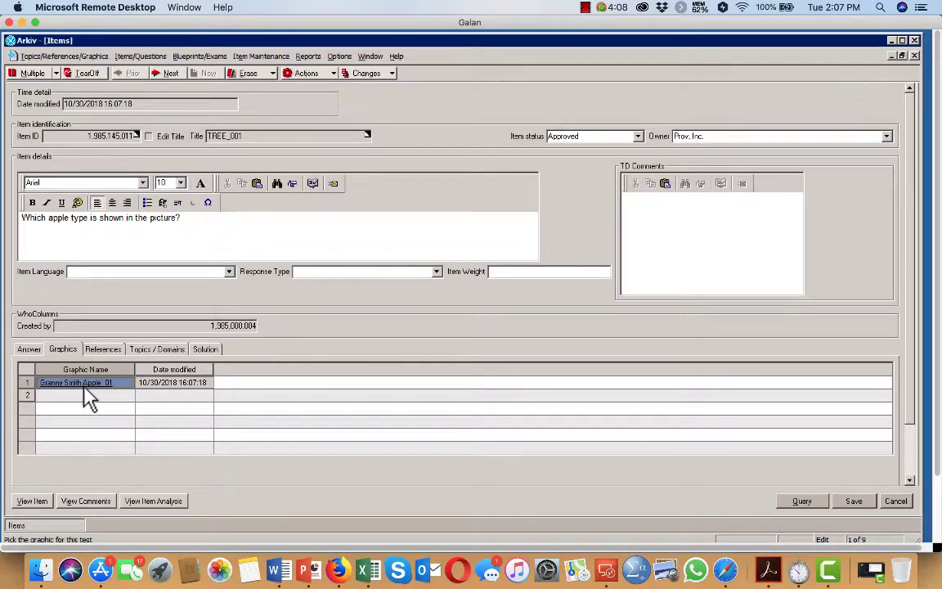
pyautogui.doubleClick(79, 382)
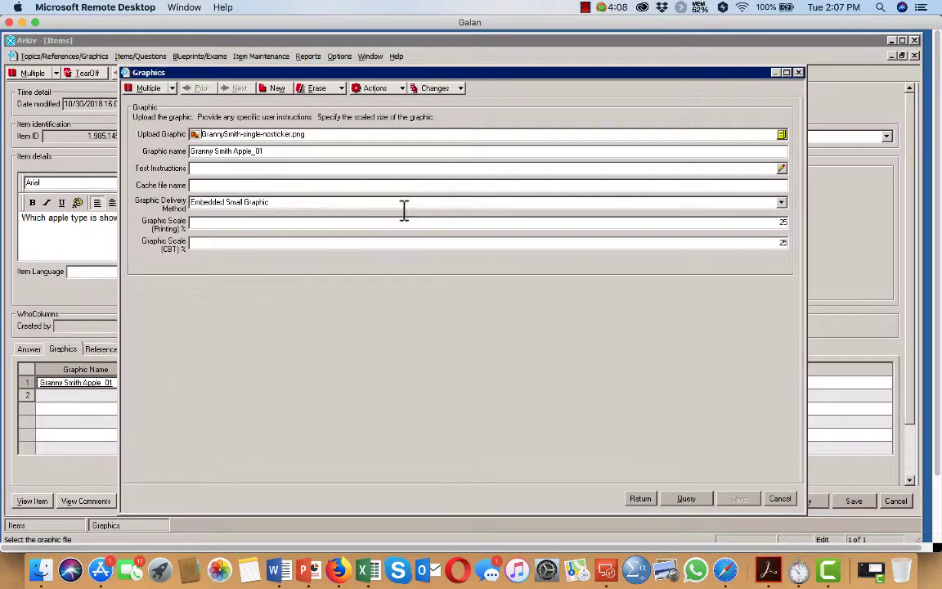
pyautogui.click(780, 500)
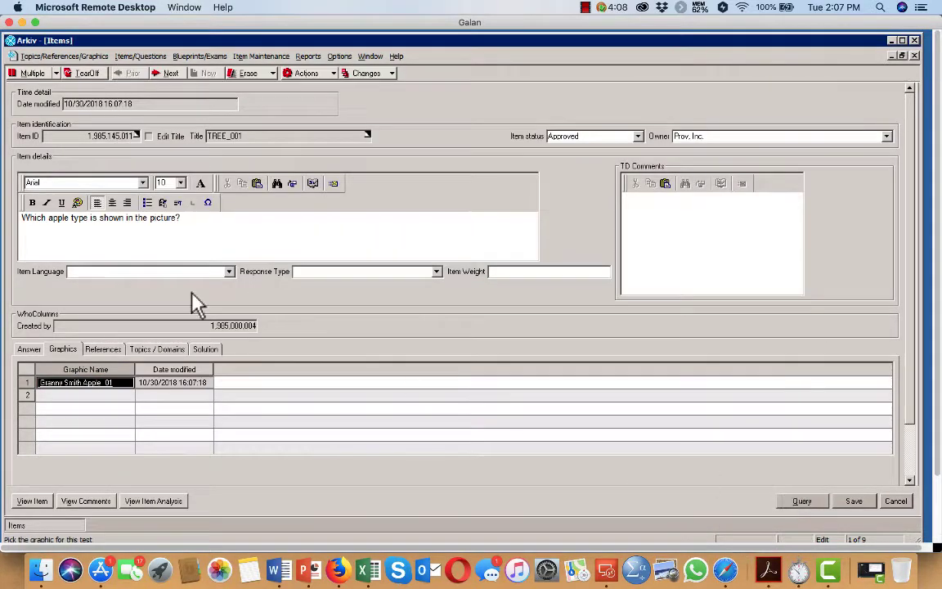
pyautogui.click(106, 352)
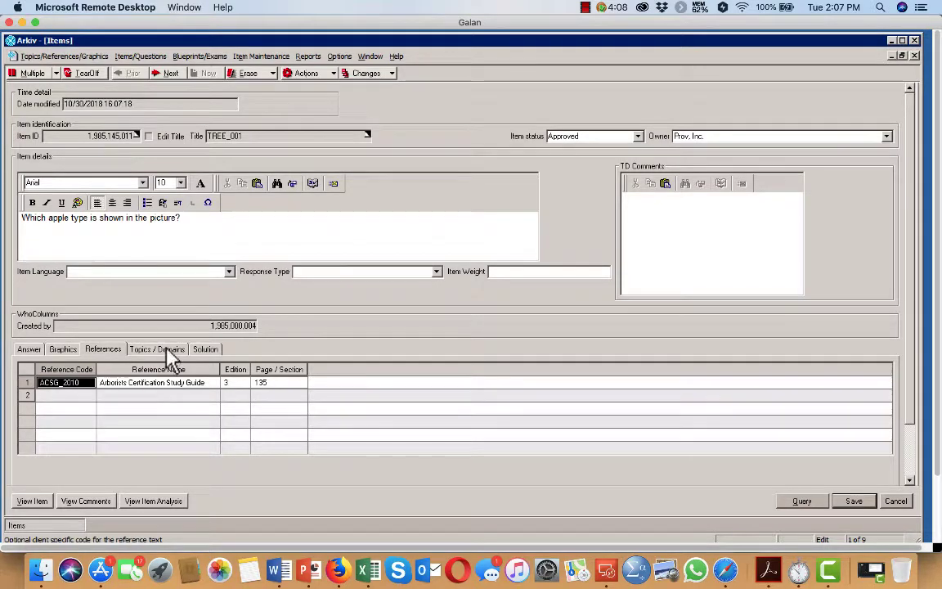
pyautogui.click(168, 352)
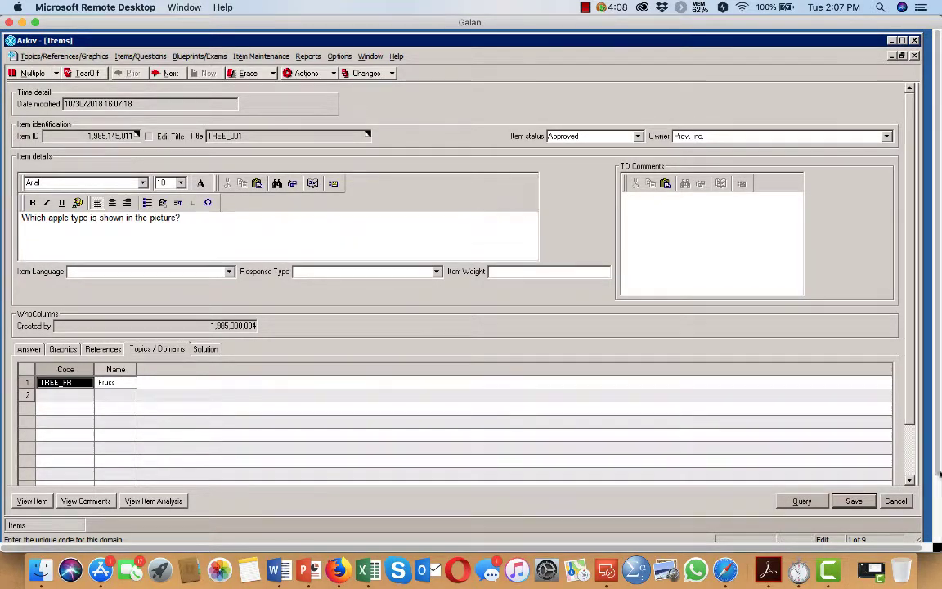
pyautogui.click(897, 501)
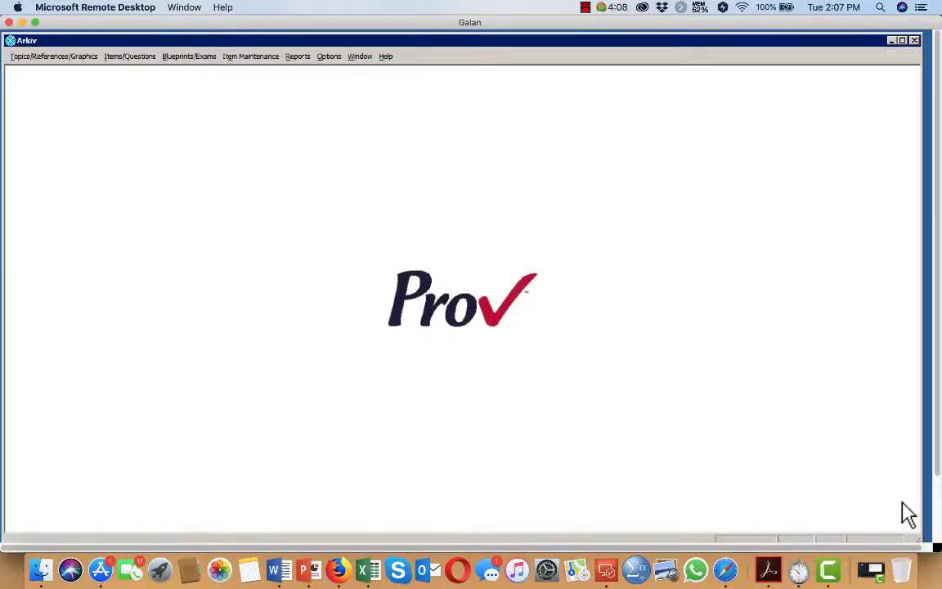
# Step: Start building a new exam for the Bedrock Hills Construction account and continue to the exam details
pyautogui.click(202, 57)
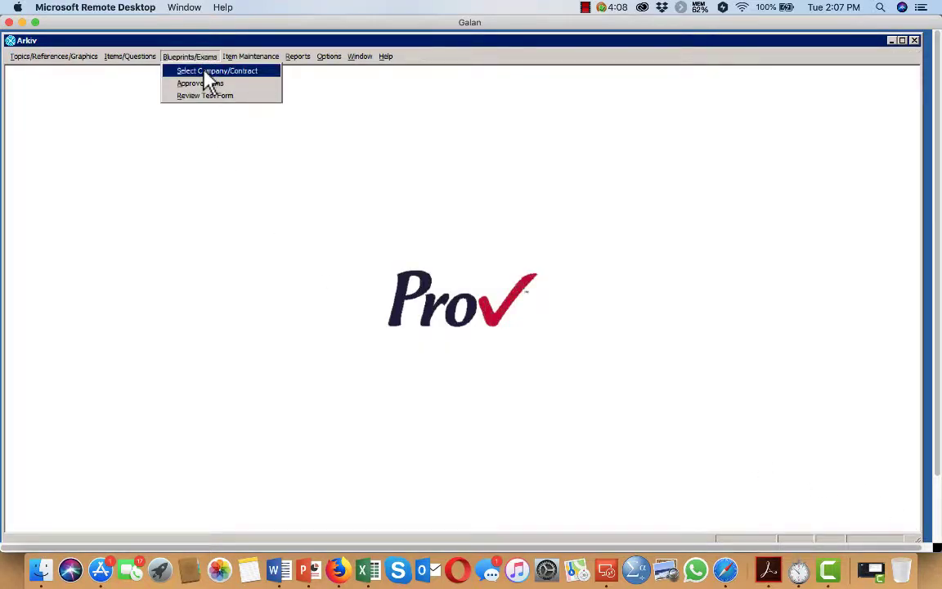
pyautogui.click(205, 72)
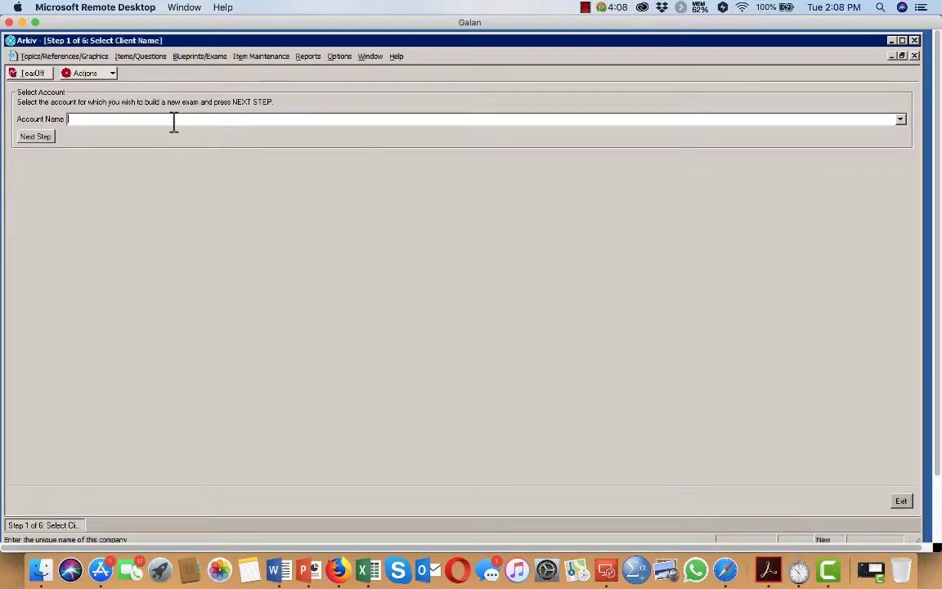
pyautogui.write('Bedrock Hills')
pyautogui.press('Tab')
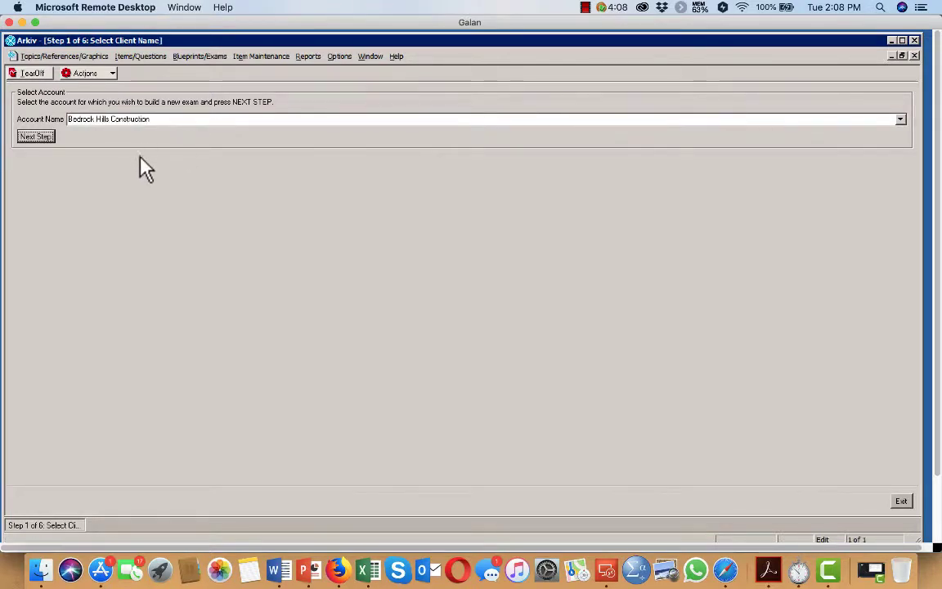
pyautogui.click(36, 136)
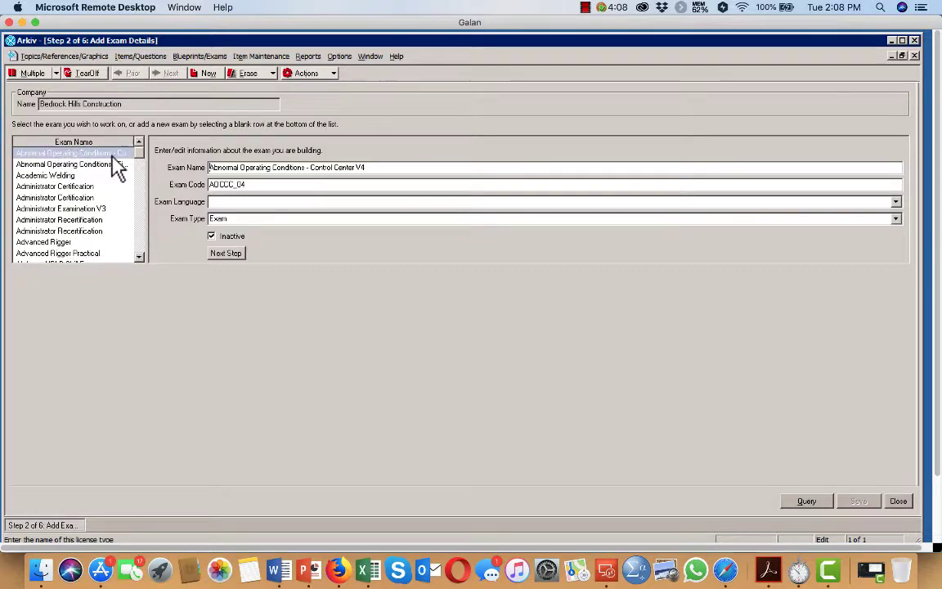
# Step: Add a new exam named Trees and Nuts with the code TandN_2018 and continue to its rules
pyautogui.moveTo(139, 153); pyautogui.dragTo(139, 261)
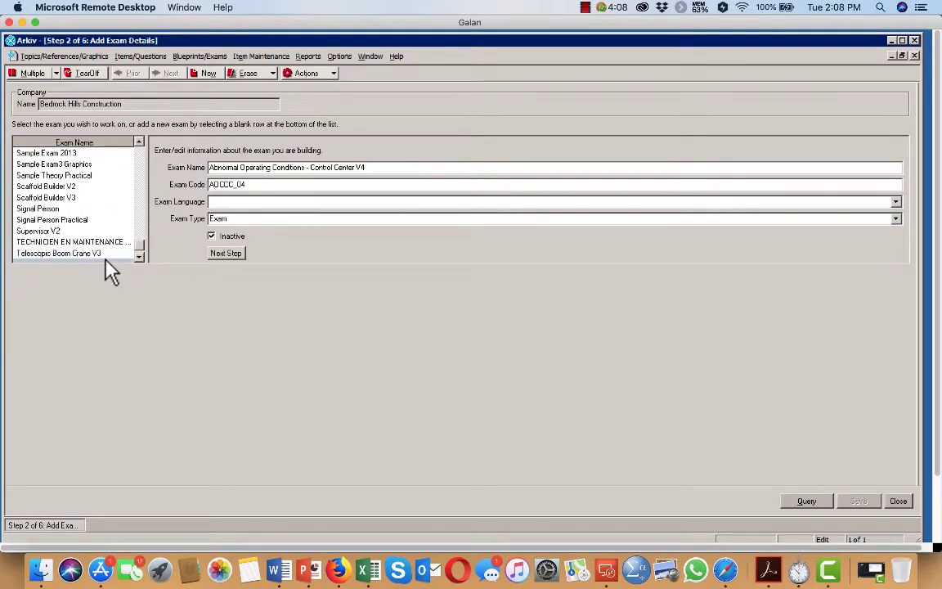
pyautogui.click(106, 260)
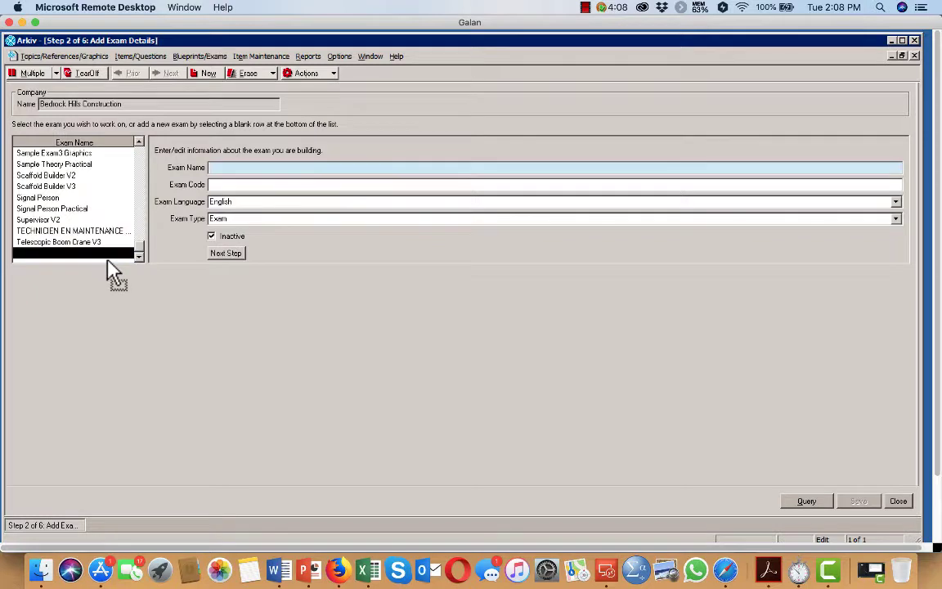
pyautogui.click(234, 166)
pyautogui.write('Tree')
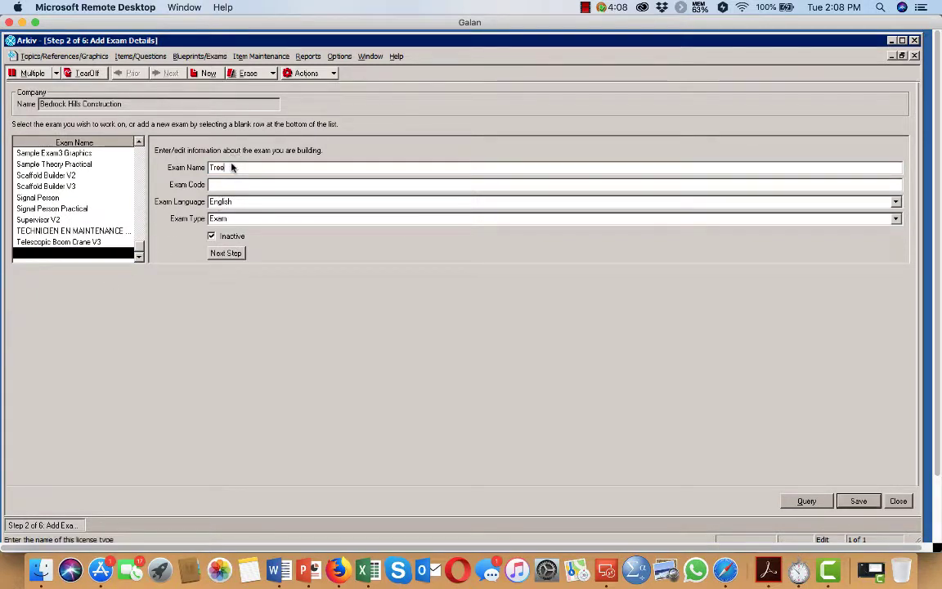
pyautogui.write('s and N')
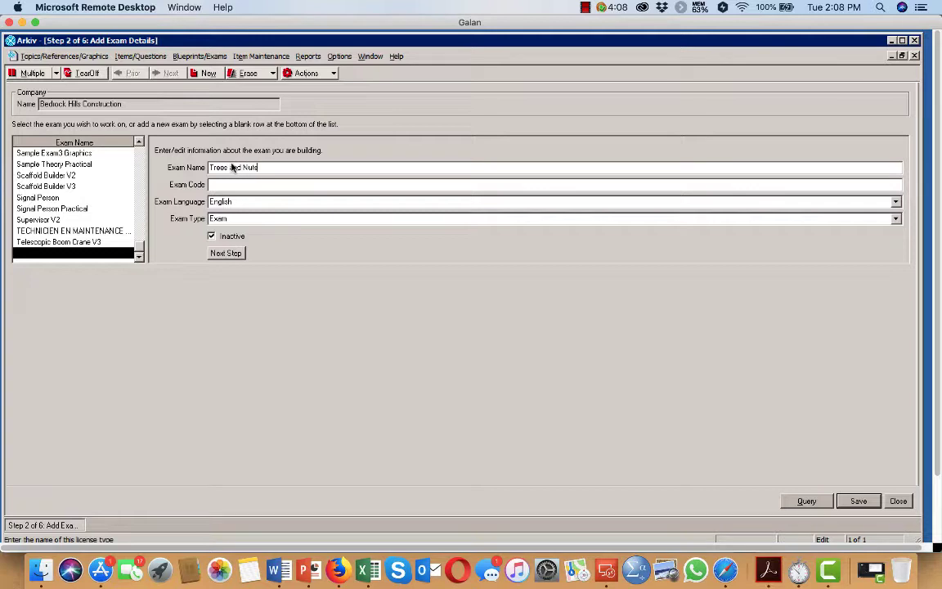
pyautogui.write('uts')
pyautogui.press('Tab')
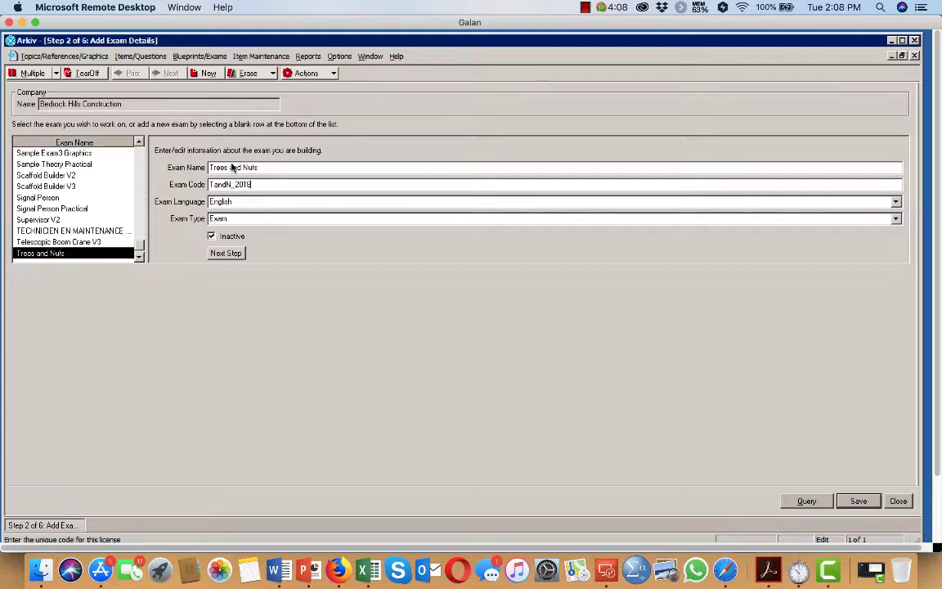
pyautogui.click(228, 253)
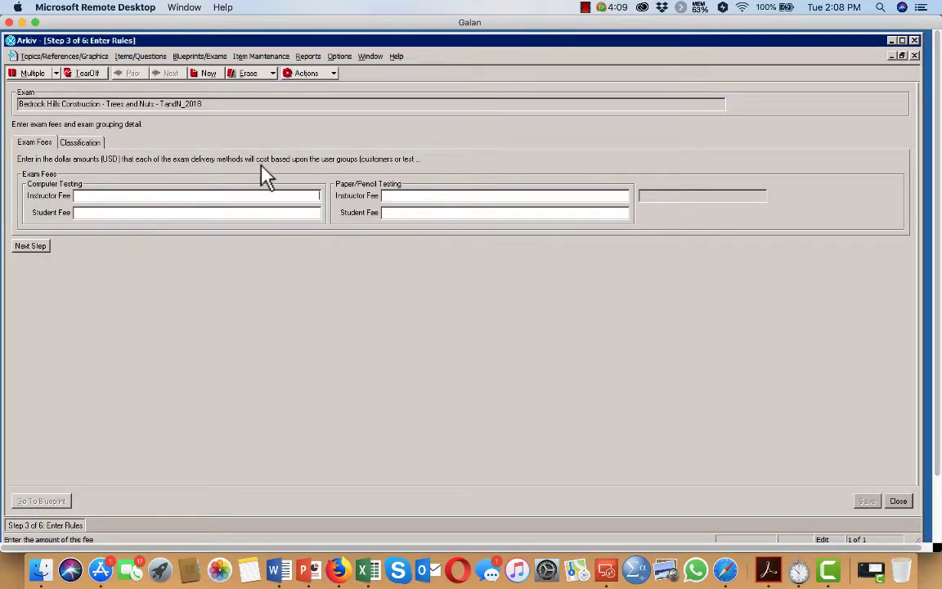
# Step: Look over the exam's classification settings, leave them and the fees blank, and continue to the edition setup
pyautogui.click(95, 144)
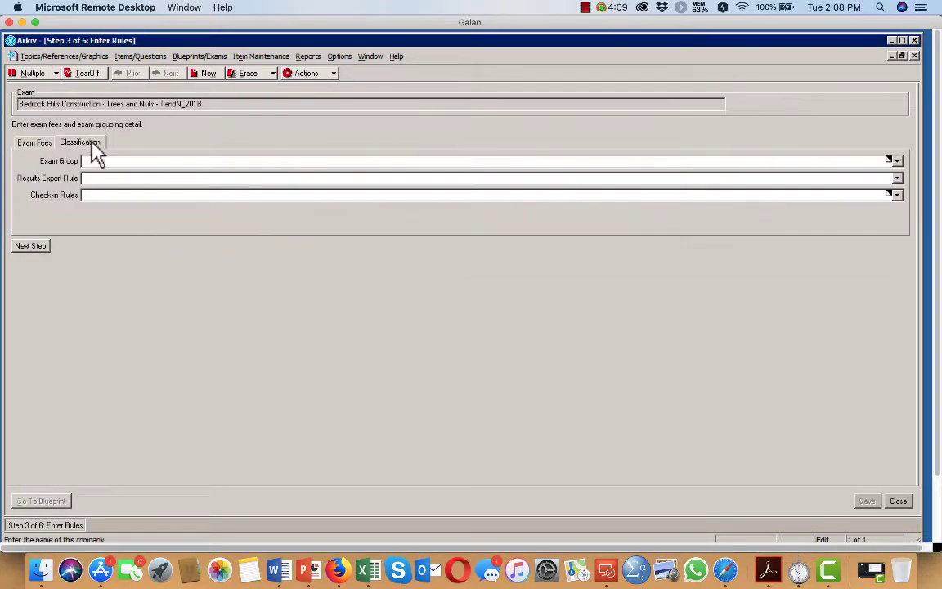
pyautogui.click(100, 196)
pyautogui.click(31, 247)
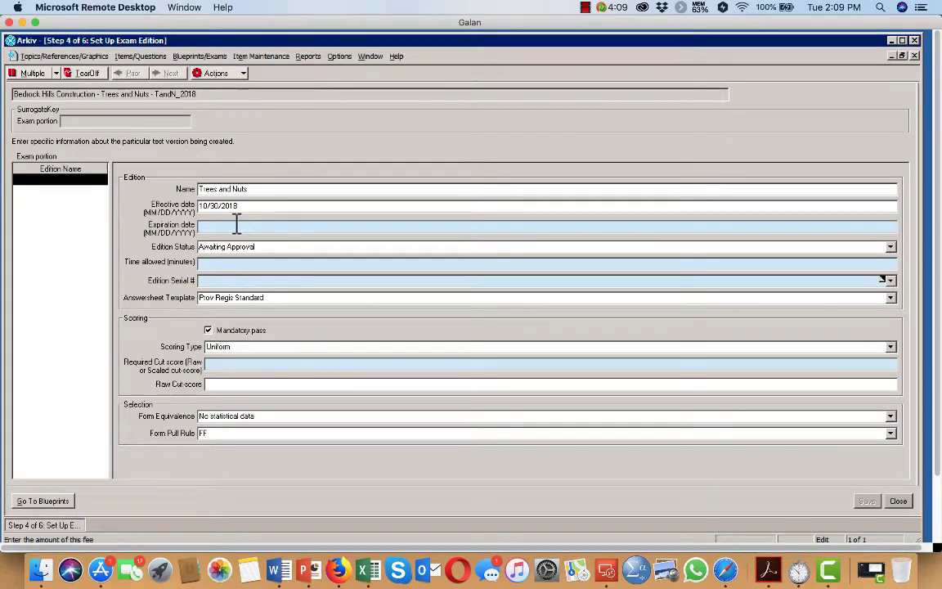
# Step: Set the edition's expiration date to 12/31/2019, its status to Approved and the time allowed to 60 minutes
pyautogui.click(236, 224)
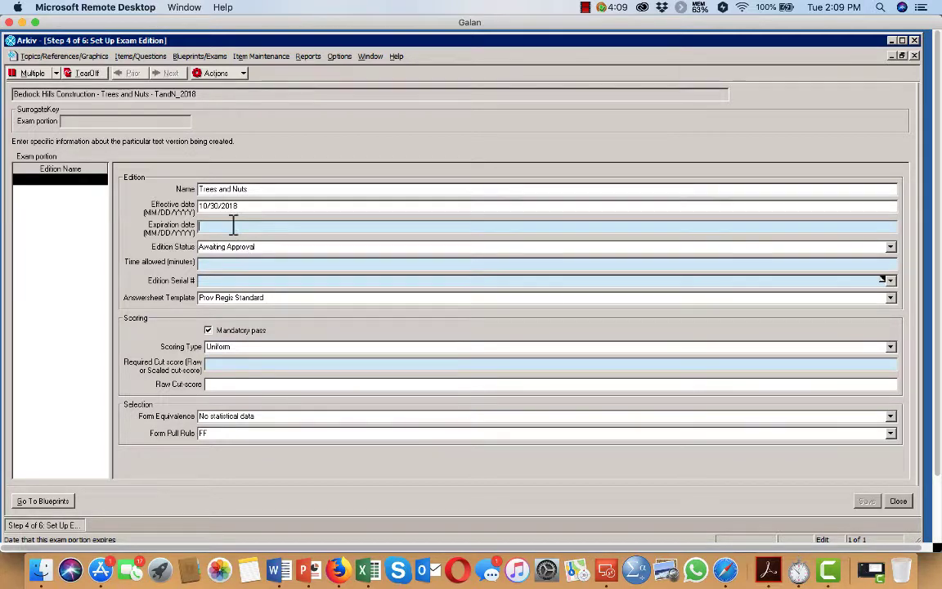
pyautogui.write('1')
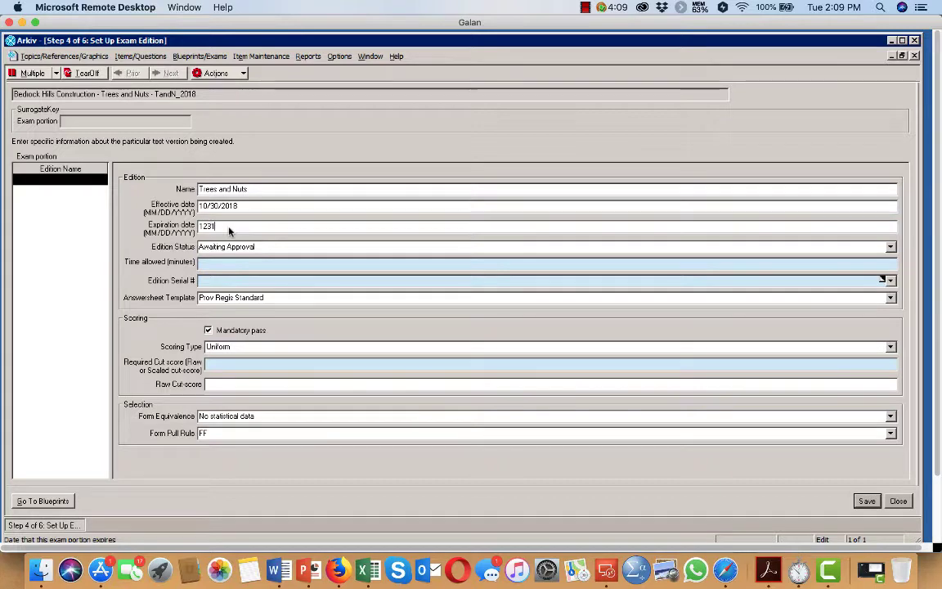
pyautogui.write('2/31/2019')
pyautogui.press('Tab')
pyautogui.write('a')
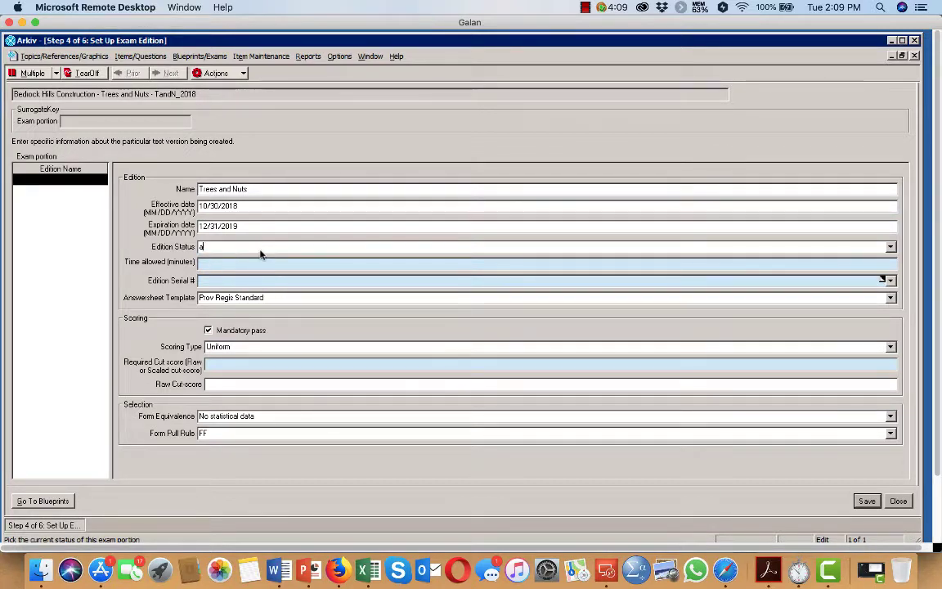
pyautogui.write('pproved')
pyautogui.press('Tab')
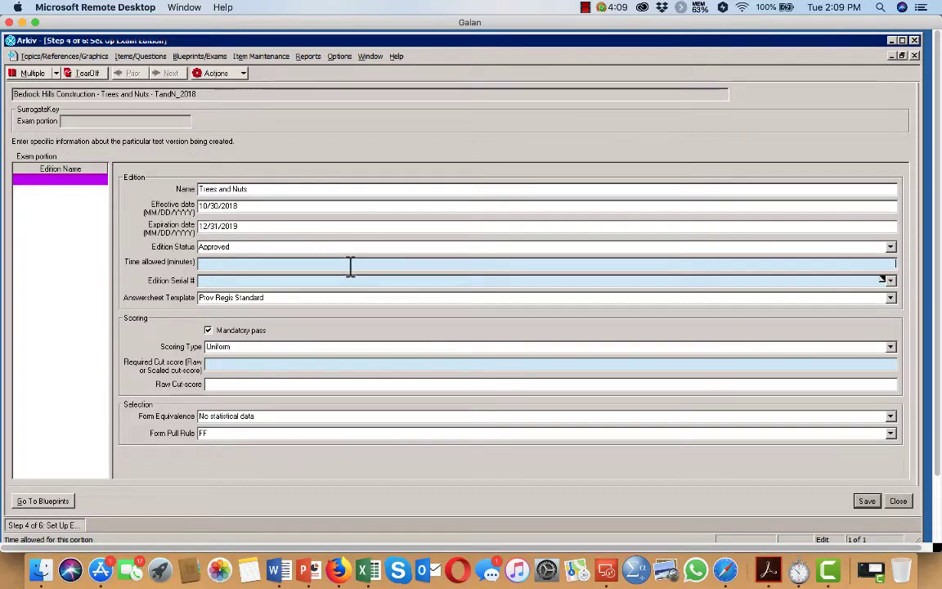
pyautogui.write('60')
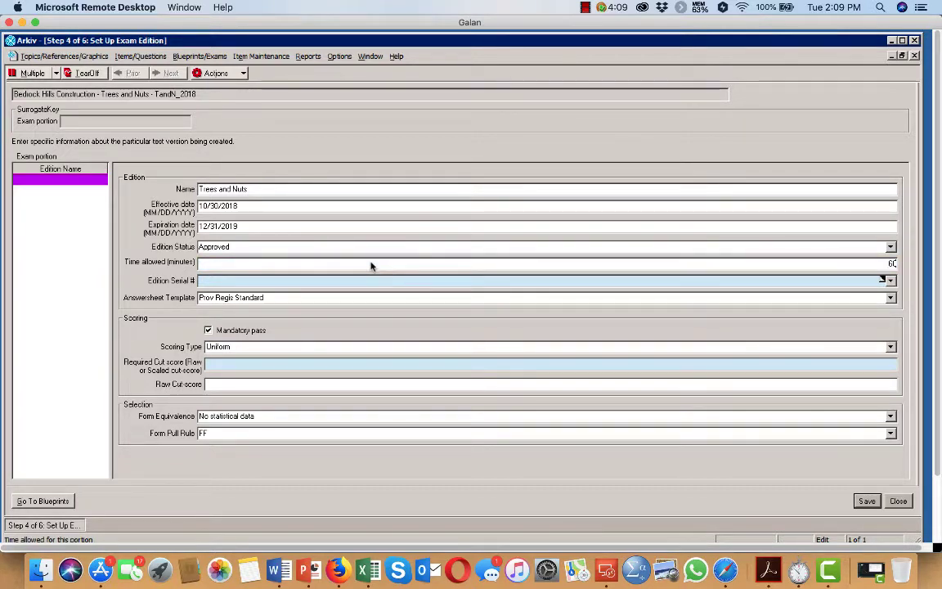
pyautogui.press('Tab')
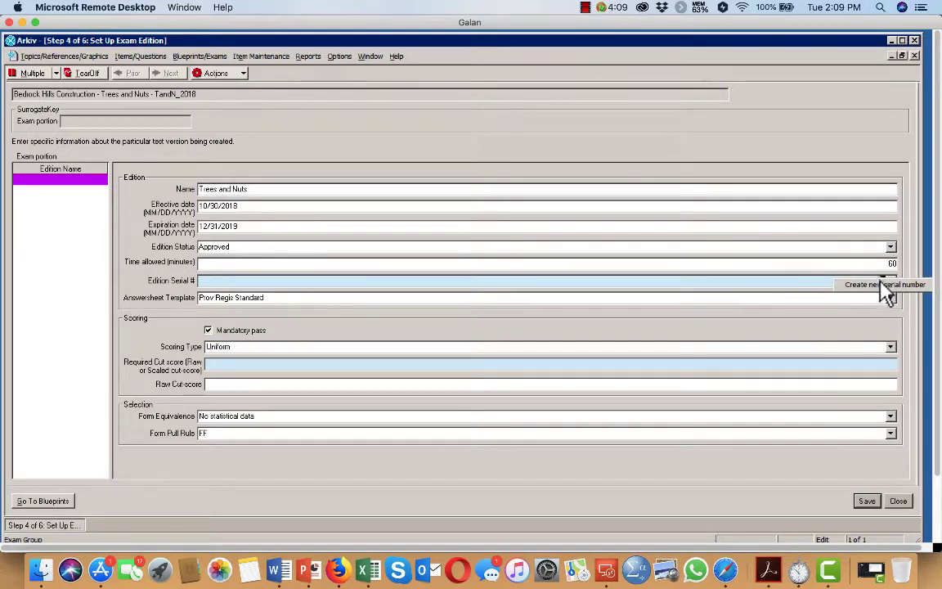
# Step: Create a new edition serial number with prefix 88BC, exam version A and starting number 1, and return it to the edition
pyautogui.click(881, 284)
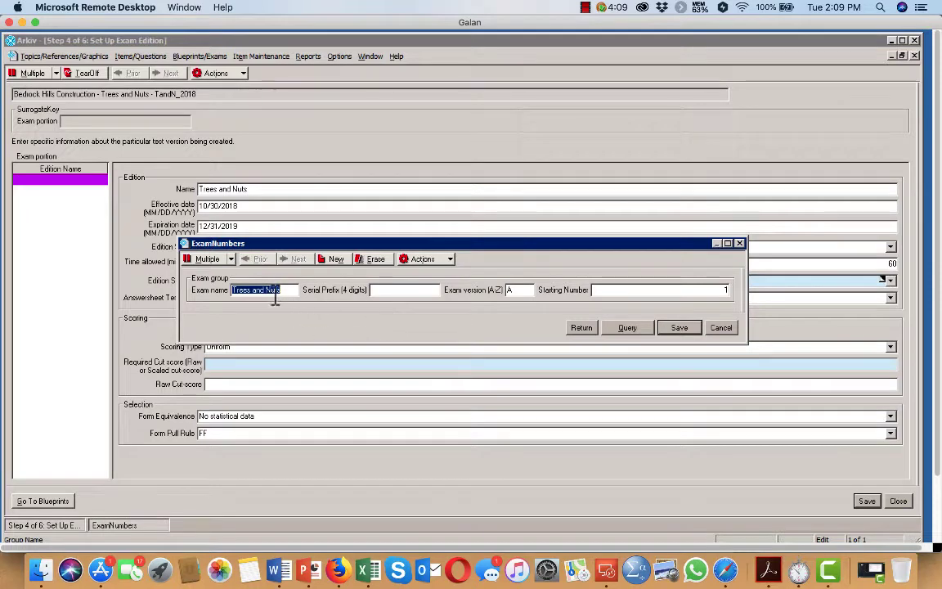
pyautogui.click(386, 289)
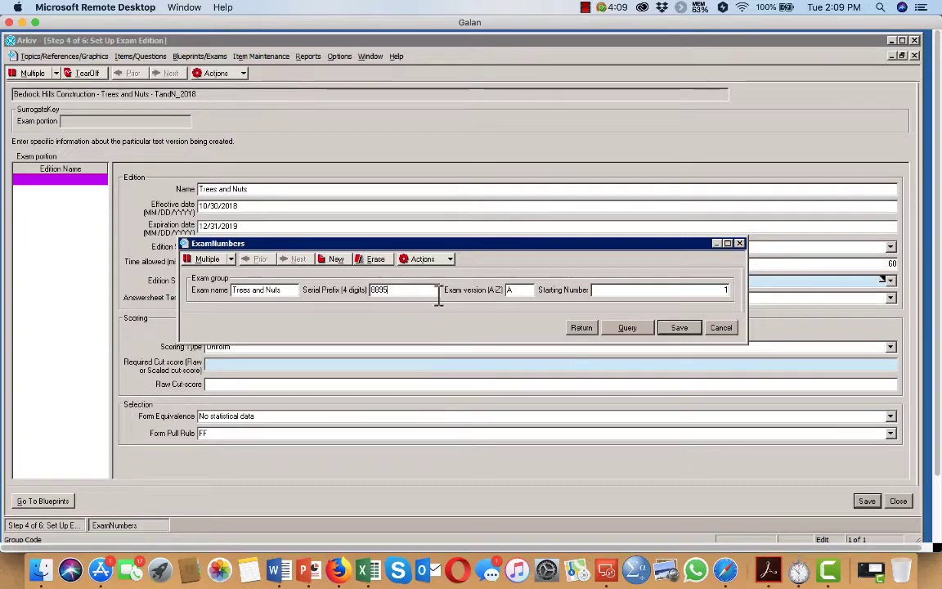
pyautogui.doubleClick(380, 294)
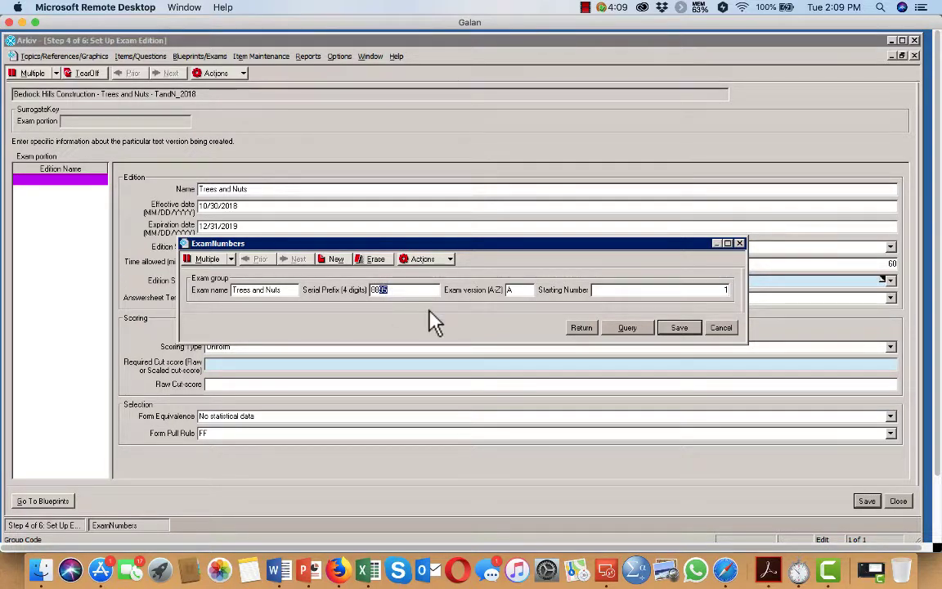
pyautogui.write('BC')
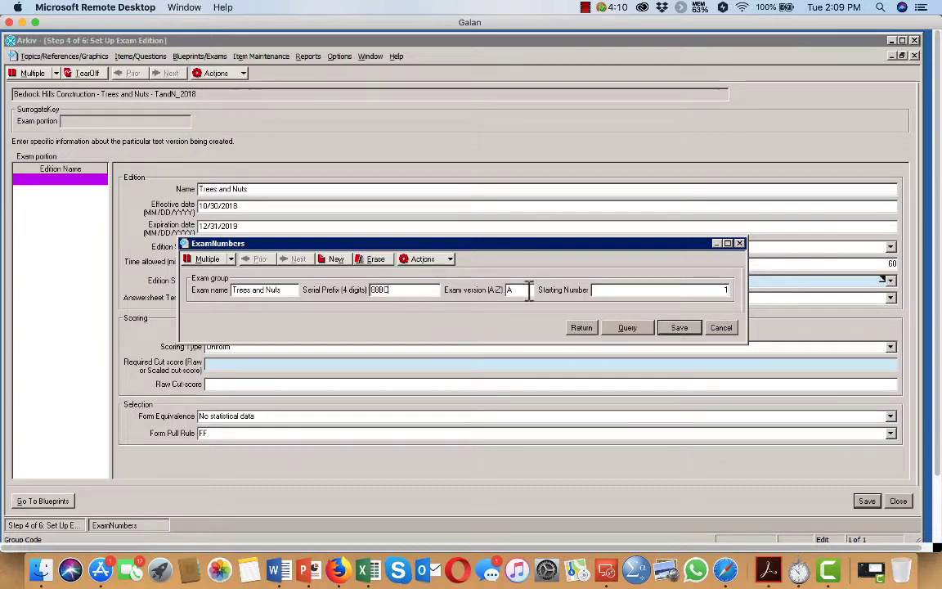
pyautogui.click(510, 290)
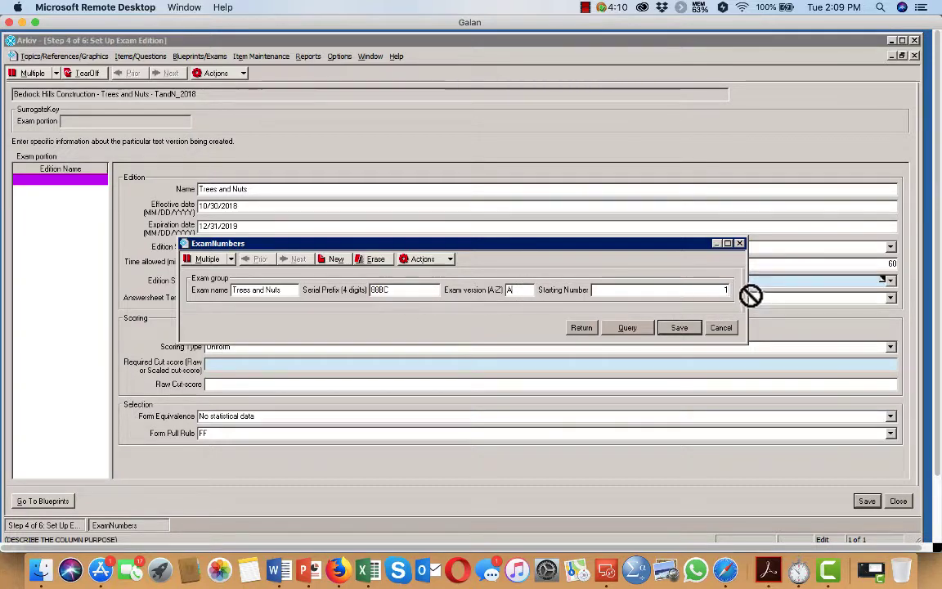
pyautogui.click(681, 328)
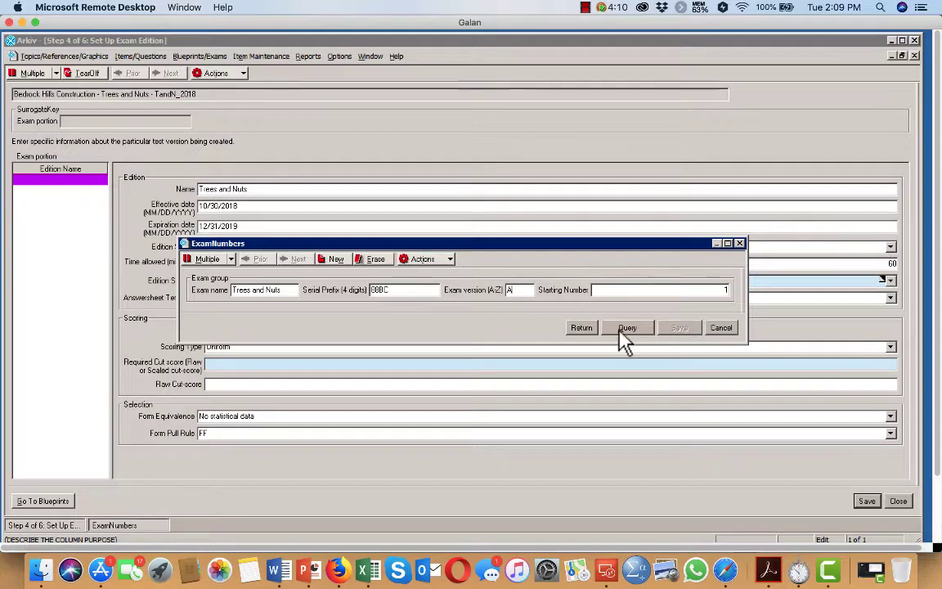
pyautogui.click(590, 328)
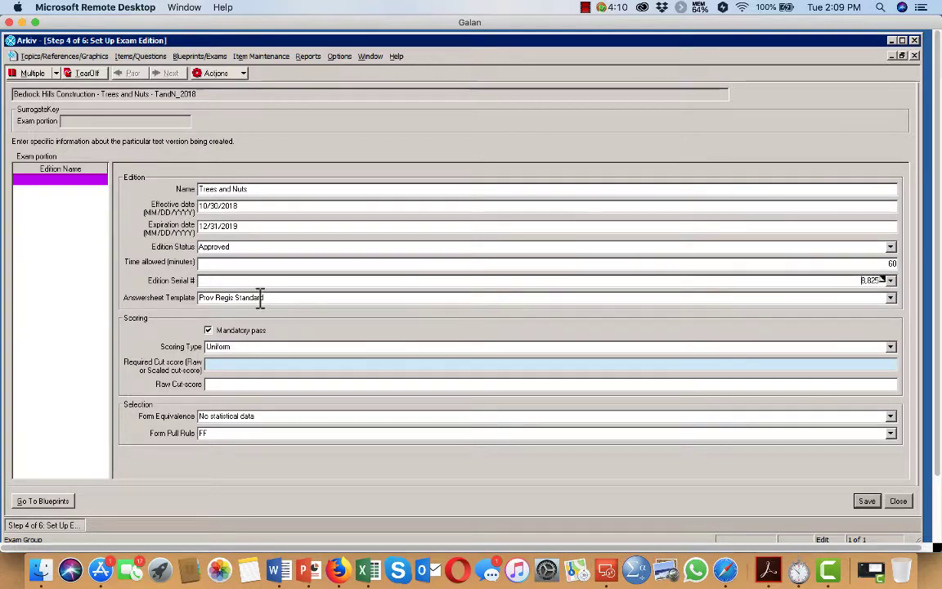
# Step: Set the required cut score to 70 with Uniform scoring, save the edition and open its exam blueprint
pyautogui.click(282, 362)
pyautogui.write('70')
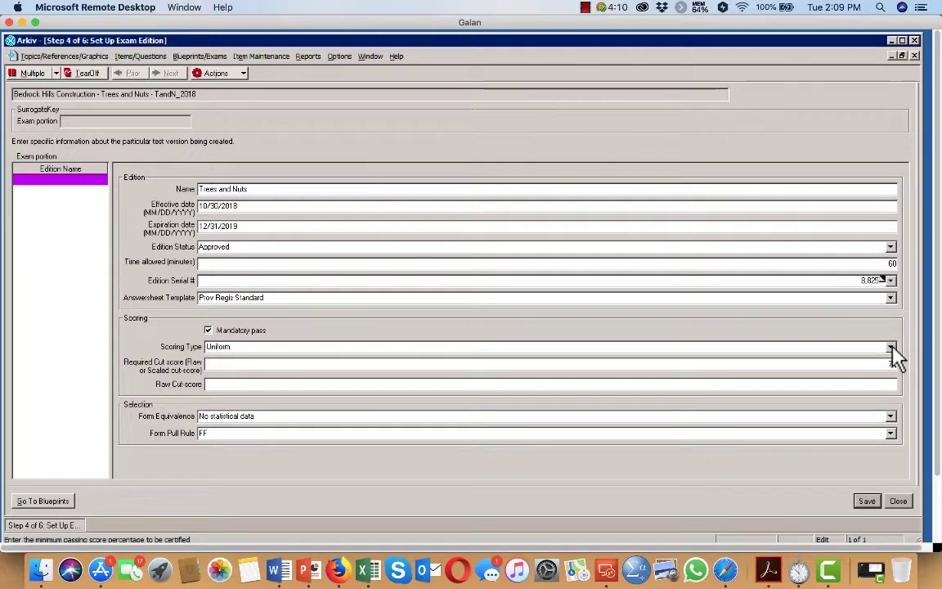
pyautogui.click(891, 347)
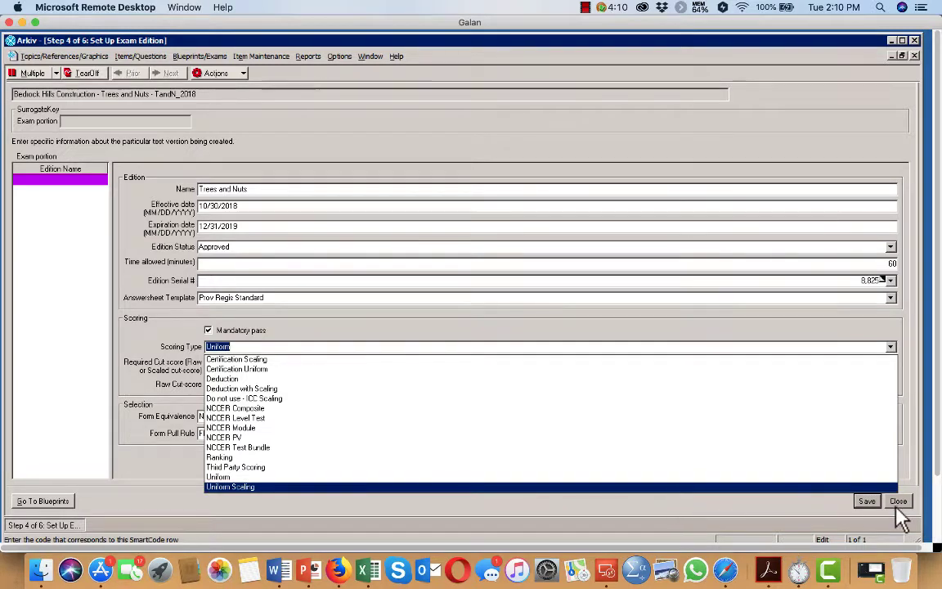
pyautogui.click(884, 323)
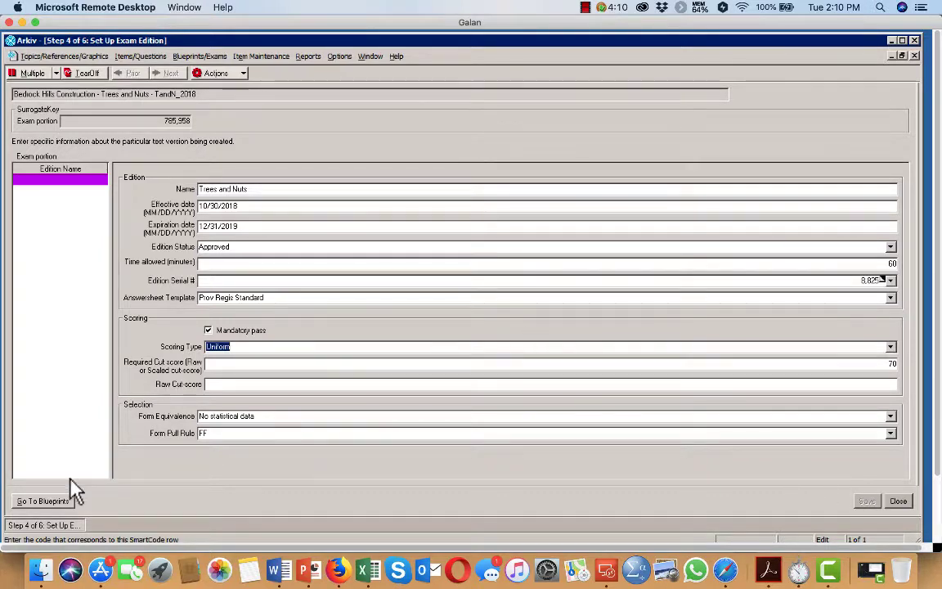
pyautogui.click(45, 502)
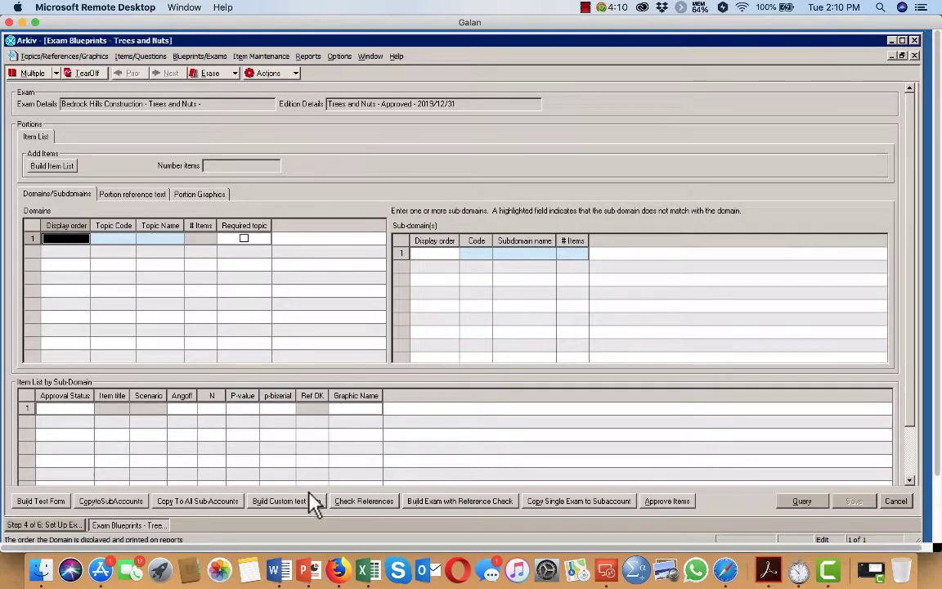
# Step: Copy the four topic codes TREE_FR to TREE_SE from the Excel Topics sheet into the Arkiv blueprint's Domains Topic Code column
pyautogui.click(374, 570)
pyautogui.click(112, 529)
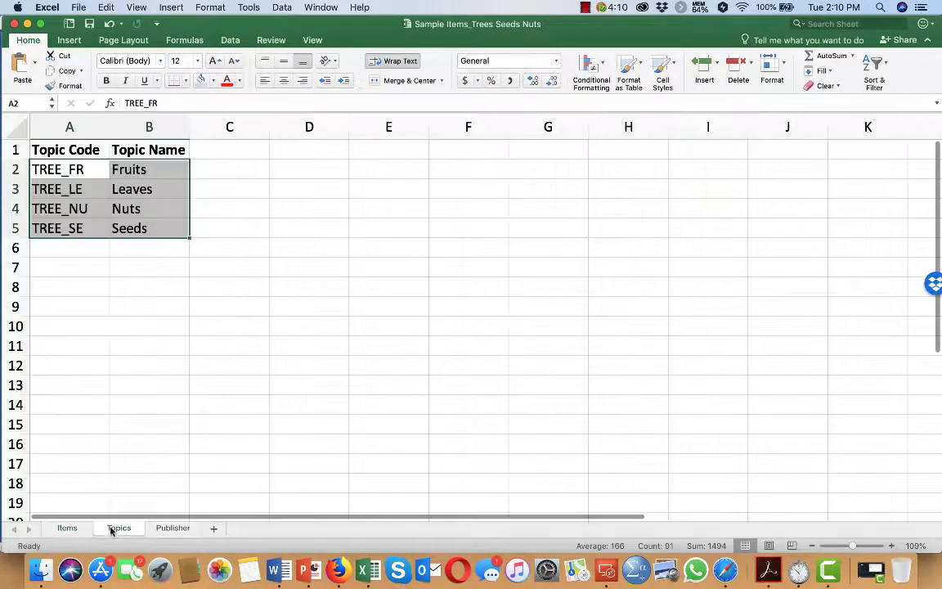
pyautogui.moveTo(73, 169); pyautogui.dragTo(61, 229)
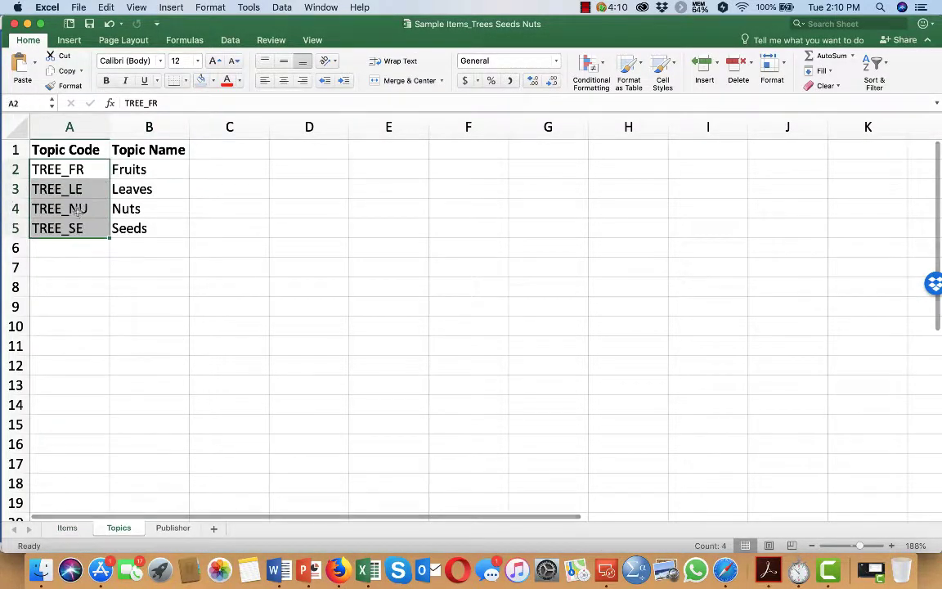
pyautogui.rightClick(79, 173)
pyautogui.click(115, 193)
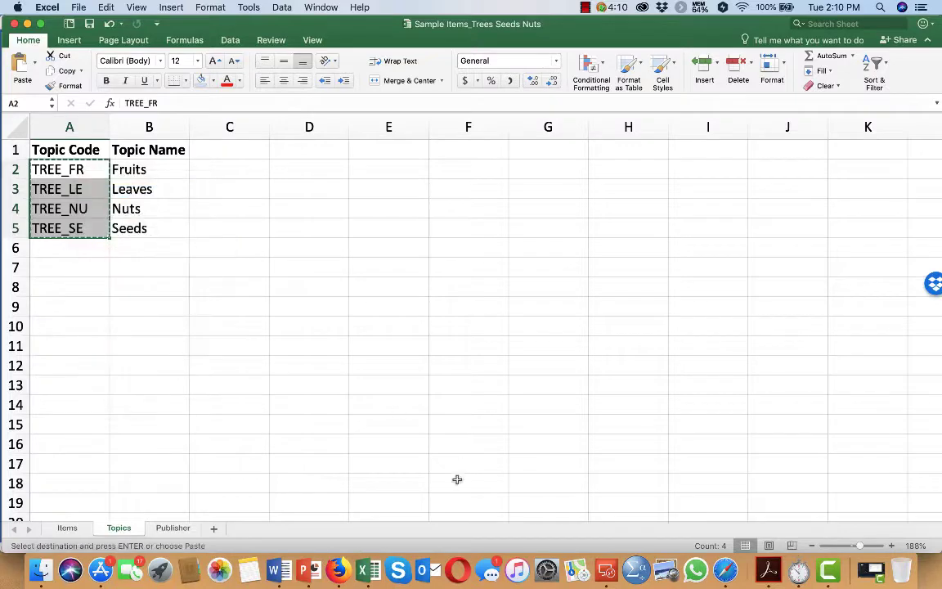
pyautogui.click(605, 570)
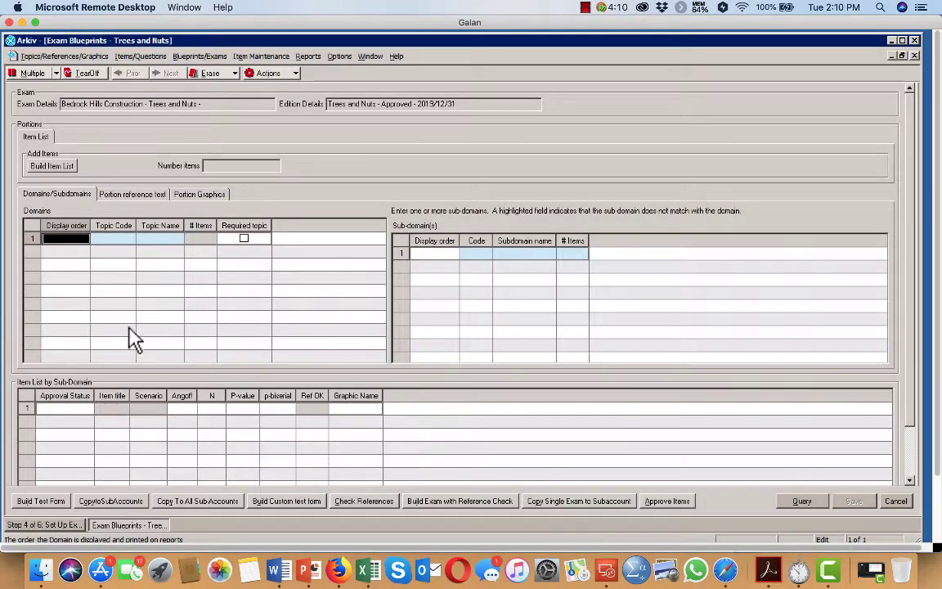
pyautogui.rightClick(107, 242)
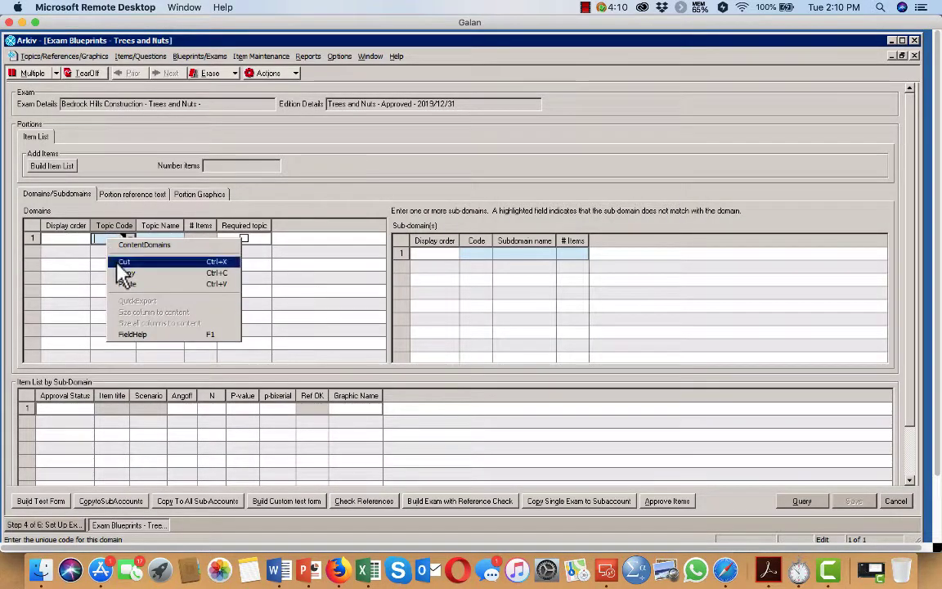
pyautogui.click(127, 284)
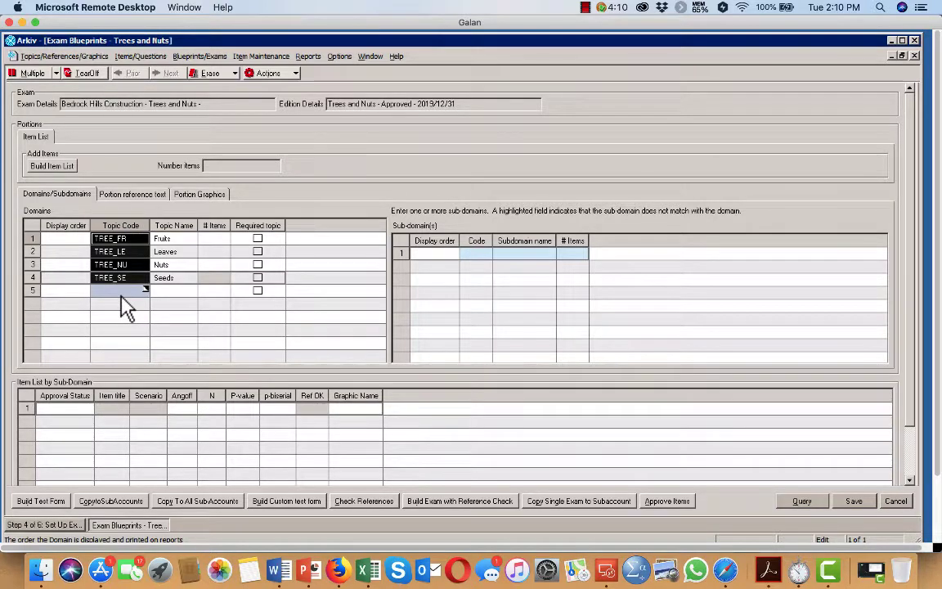
# Step: Add topic code TREE_SE as the sub-domain of the Seeds domain and set its number of items to 1
pyautogui.click(167, 239)
pyautogui.click(181, 276)
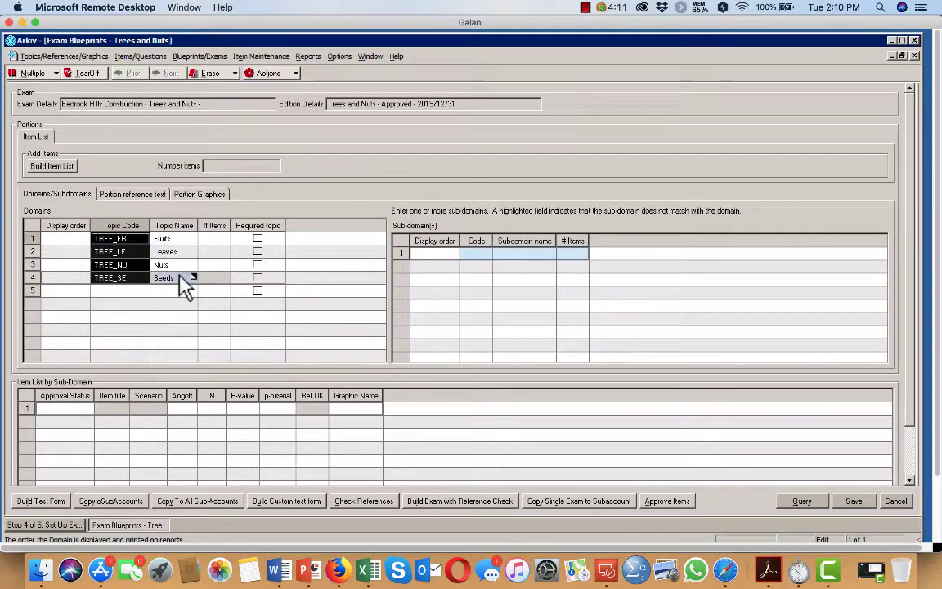
pyautogui.click(112, 250)
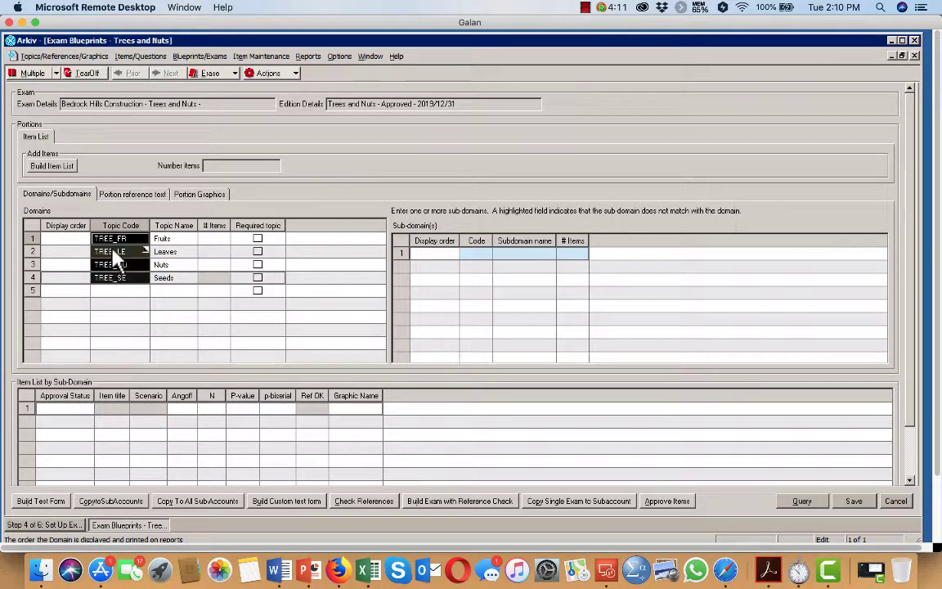
pyautogui.click(128, 241)
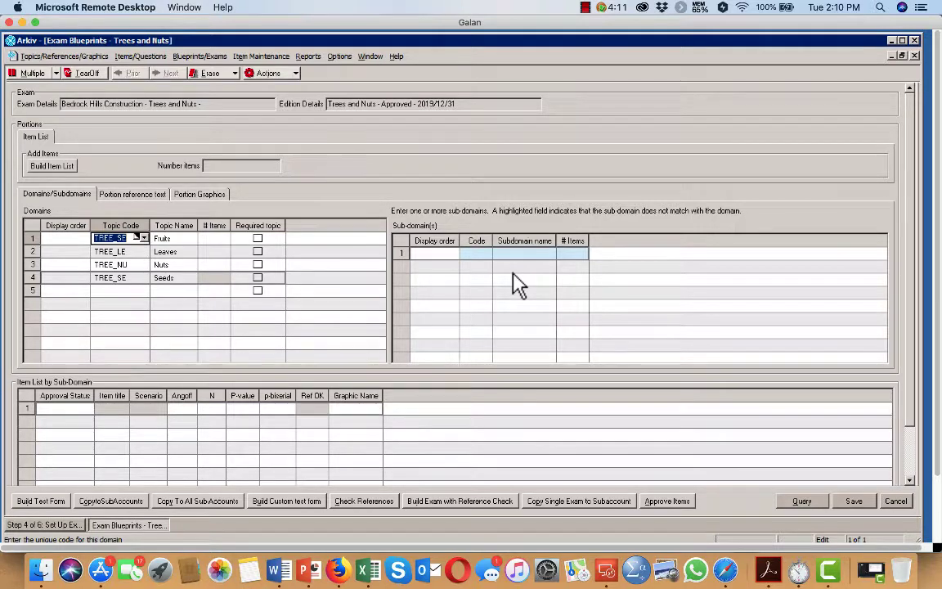
pyautogui.rightClick(117, 239)
pyautogui.click(145, 273)
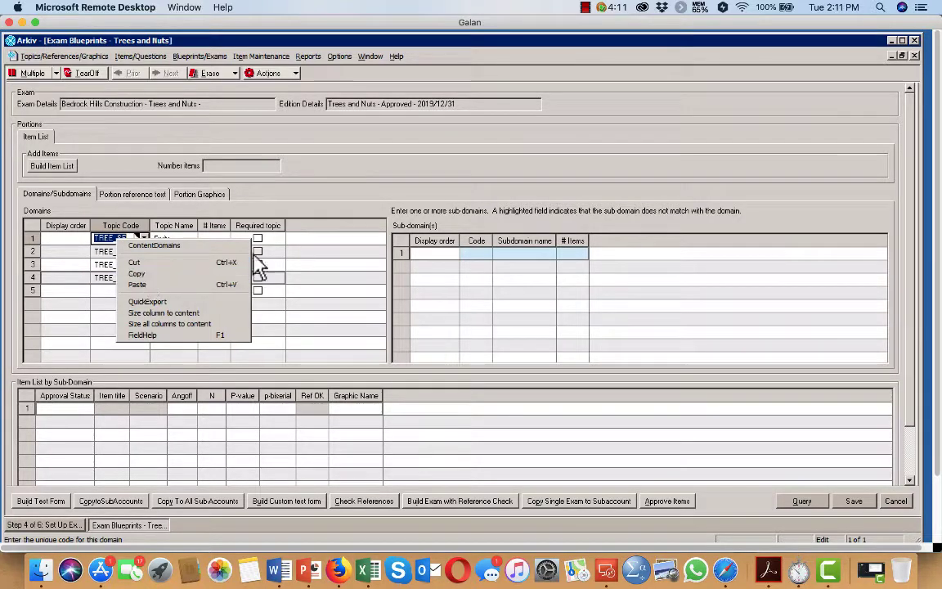
pyautogui.rightClick(476, 254)
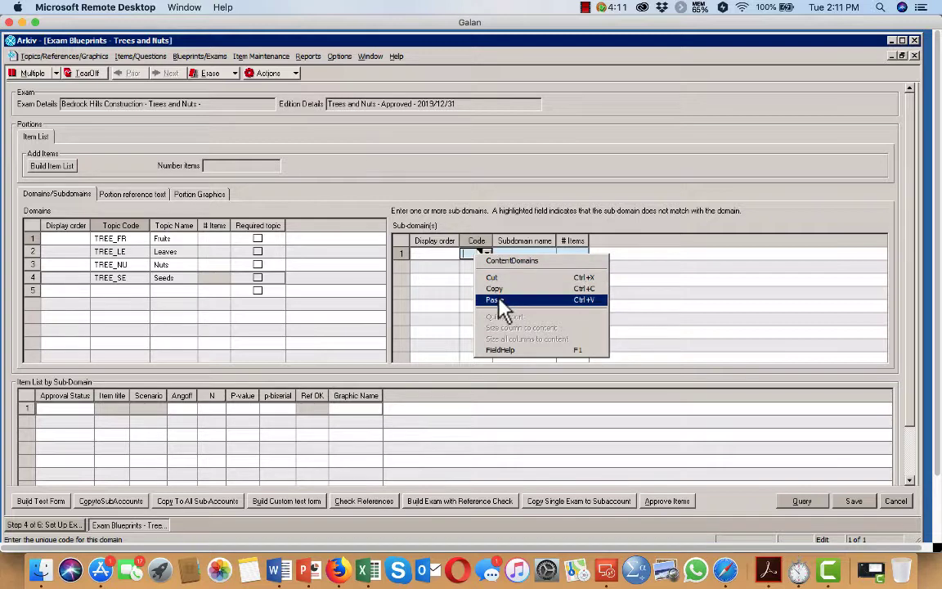
pyautogui.click(496, 299)
pyautogui.click(618, 256)
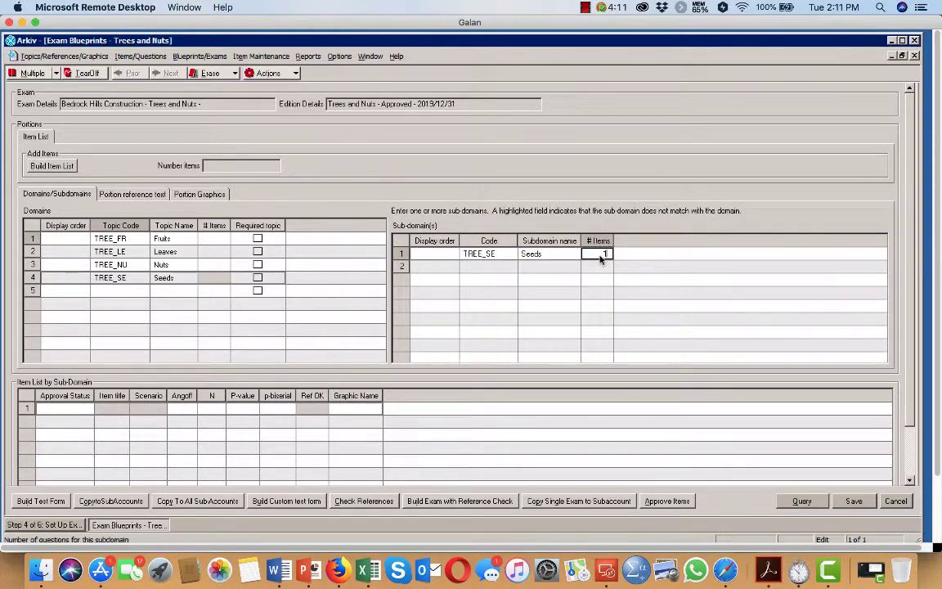
# Step: Copy the Leaves topic code TREE_LE into that domain's sub-domain code and set its number of items to 1
pyautogui.click(129, 251)
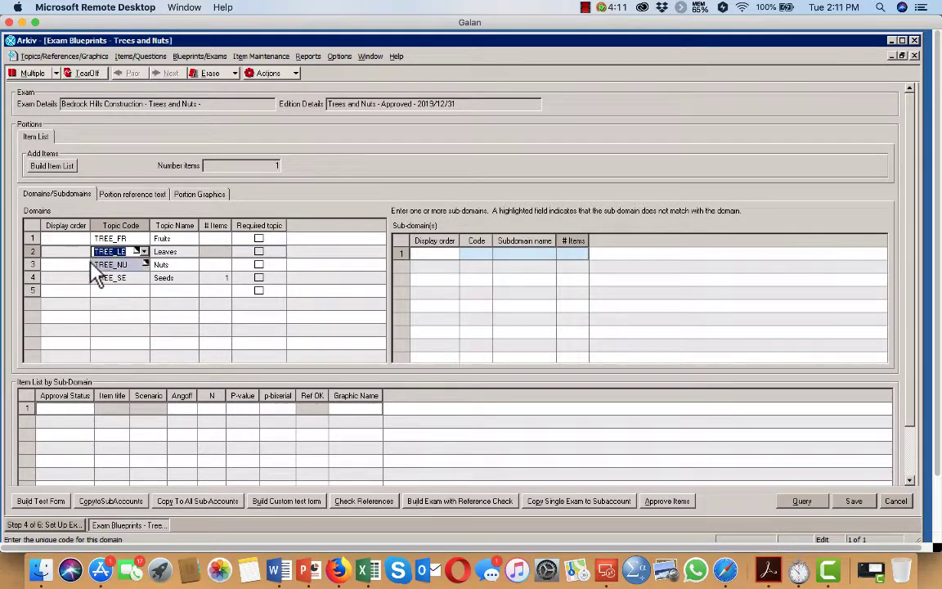
pyautogui.rightClick(131, 251)
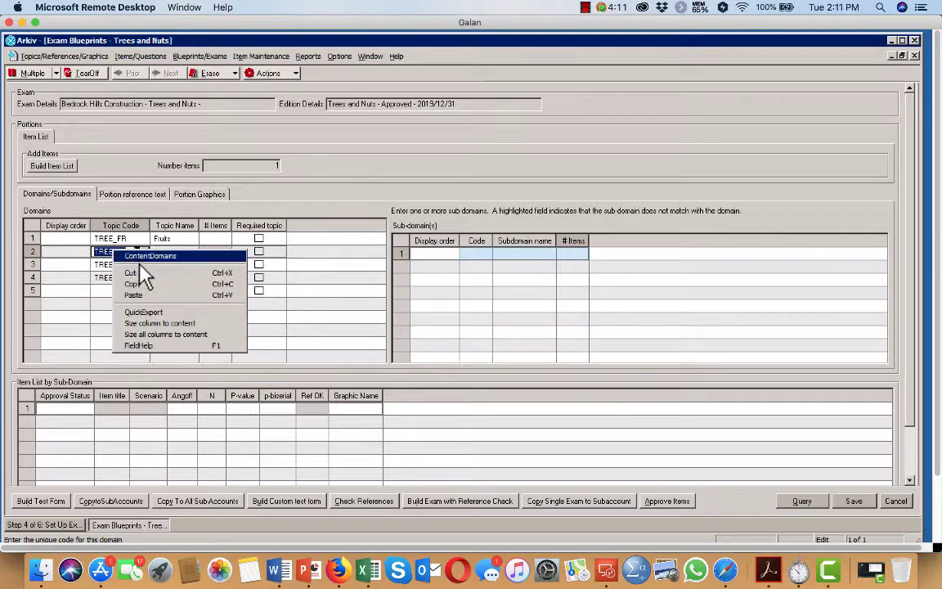
pyautogui.click(148, 283)
pyautogui.click(481, 258)
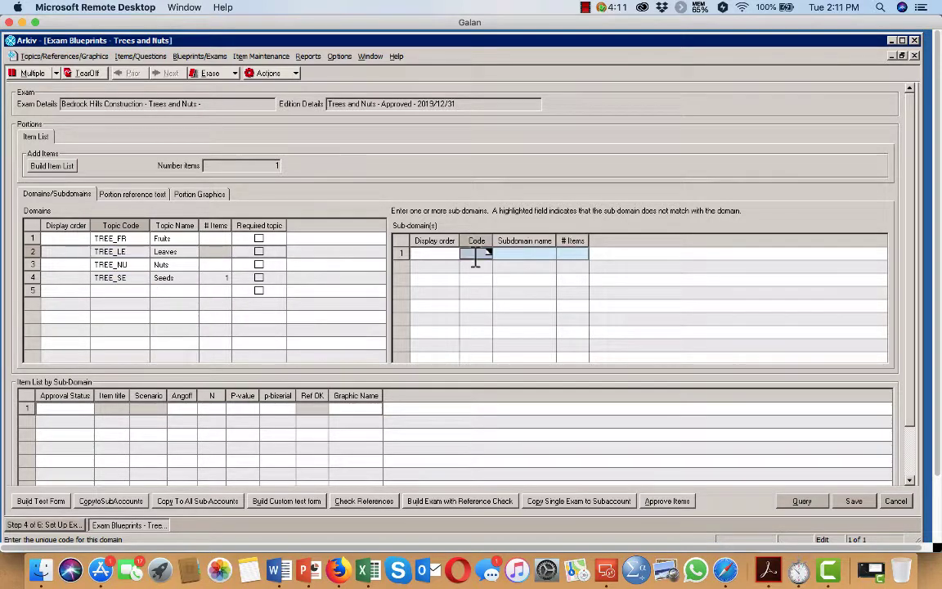
pyautogui.rightClick(483, 258)
pyautogui.click(501, 304)
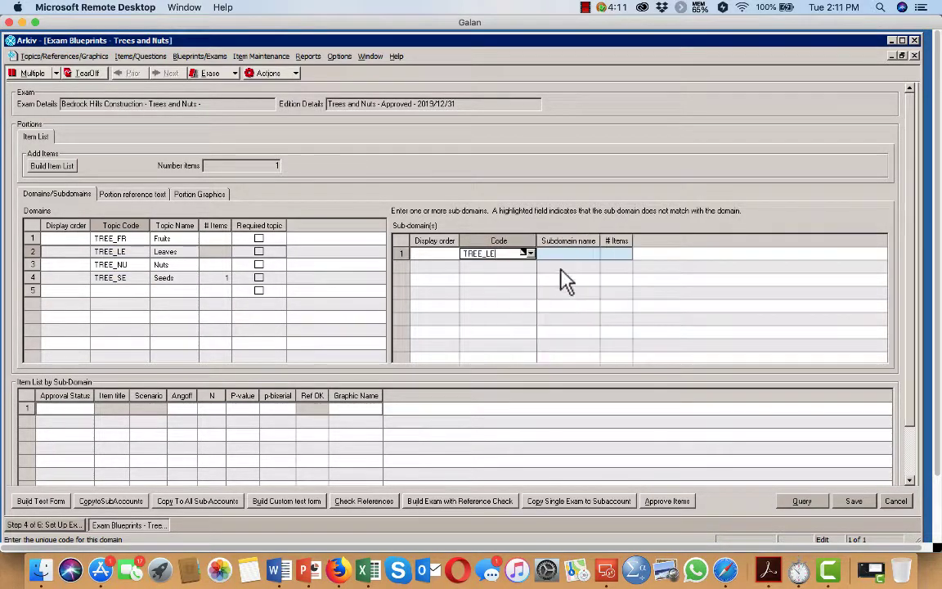
pyautogui.click(620, 255)
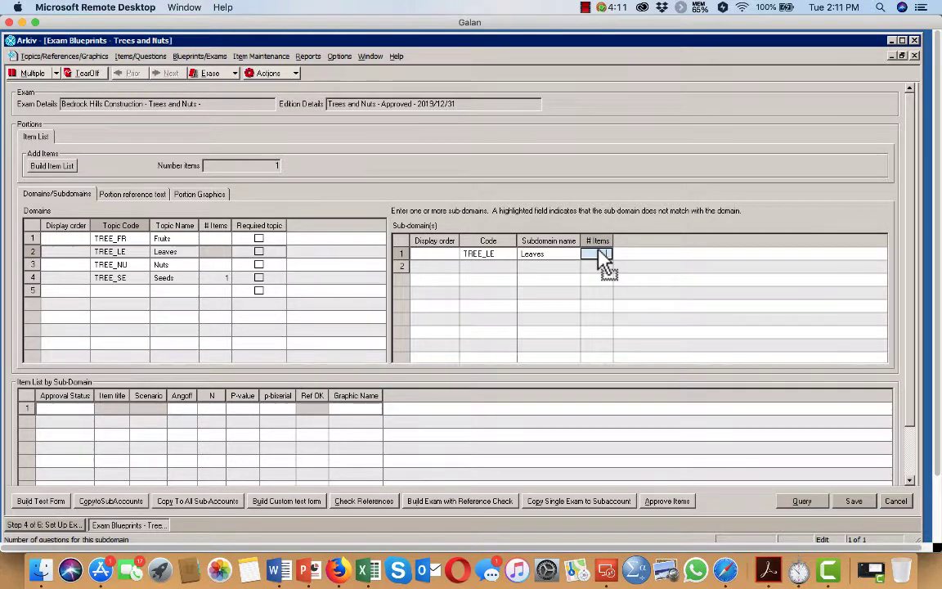
# Step: Copy the Nuts topic code TREE_NU into that domain's sub-domain code and set its number of items to 1
pyautogui.click(115, 263)
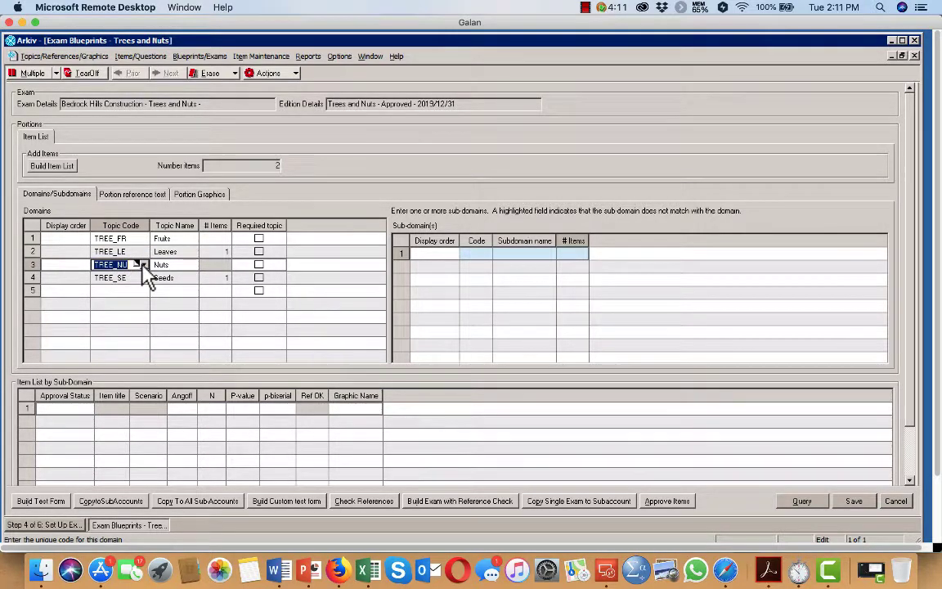
pyautogui.press('super')
pyautogui.rightClick(123, 265)
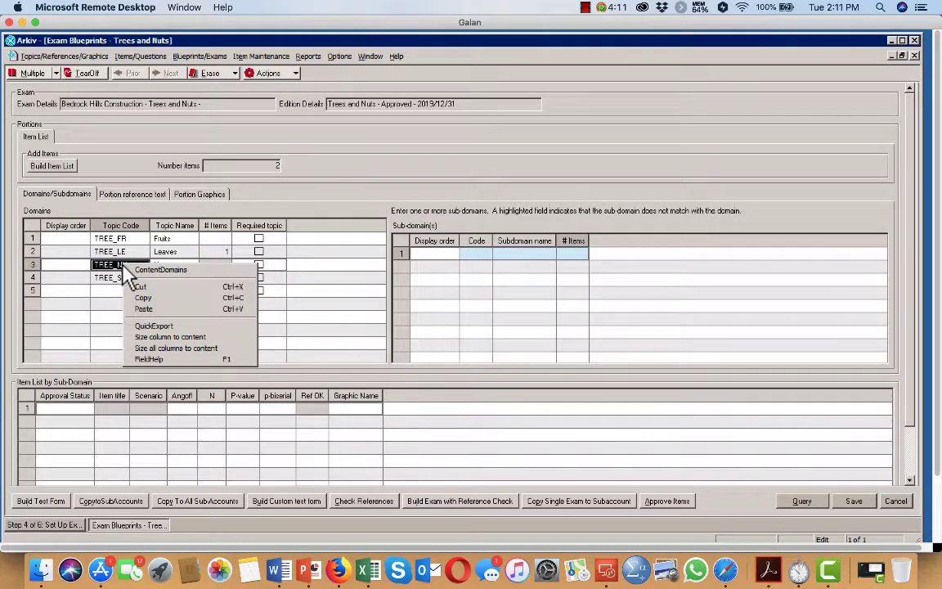
pyautogui.click(150, 300)
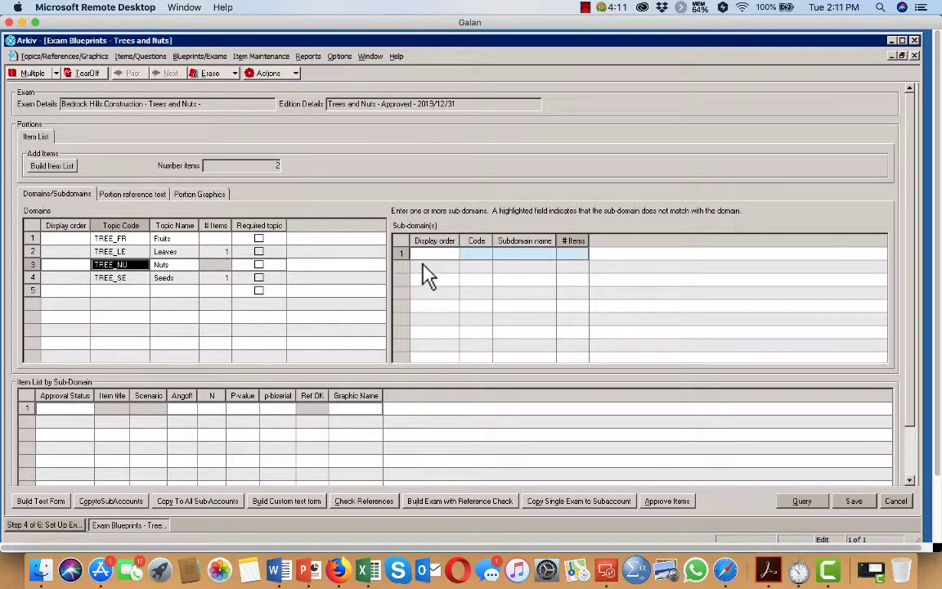
pyautogui.click(477, 260)
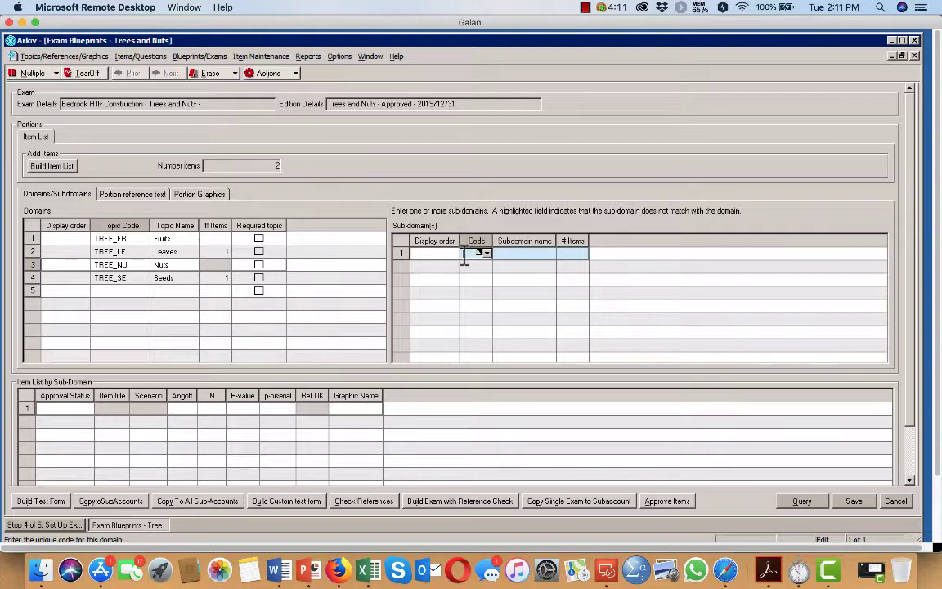
pyautogui.rightClick(473, 255)
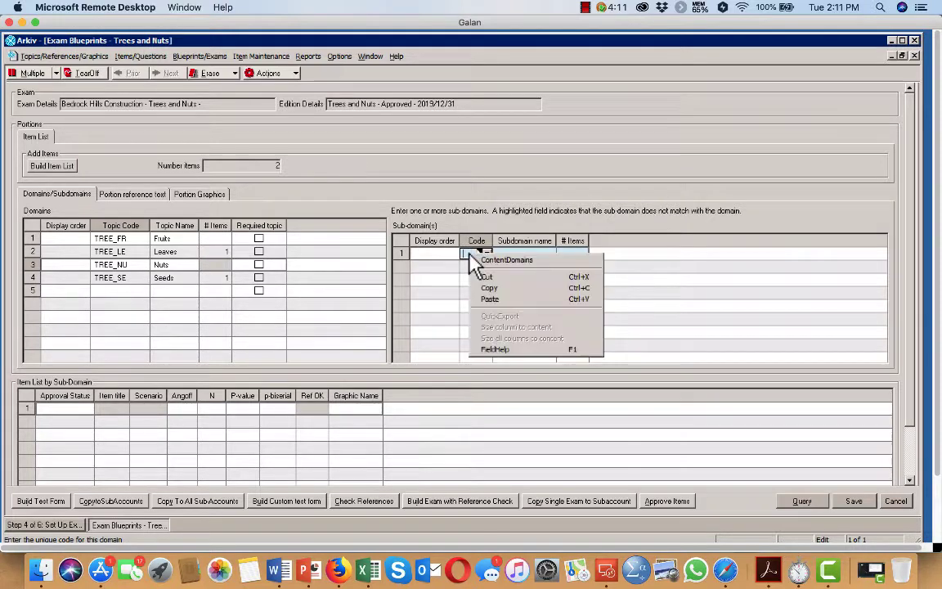
pyautogui.click(493, 300)
pyautogui.click(607, 255)
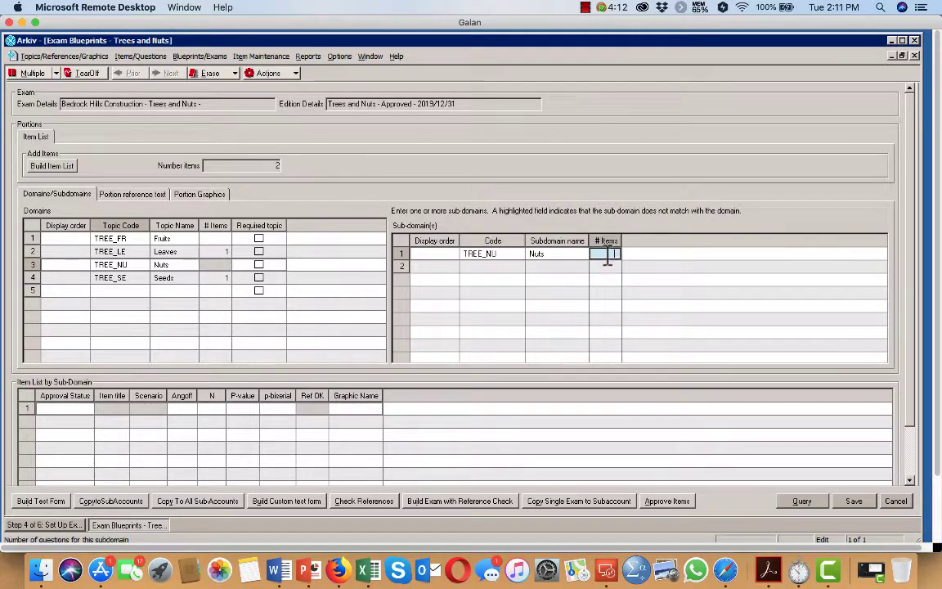
pyautogui.write('1')
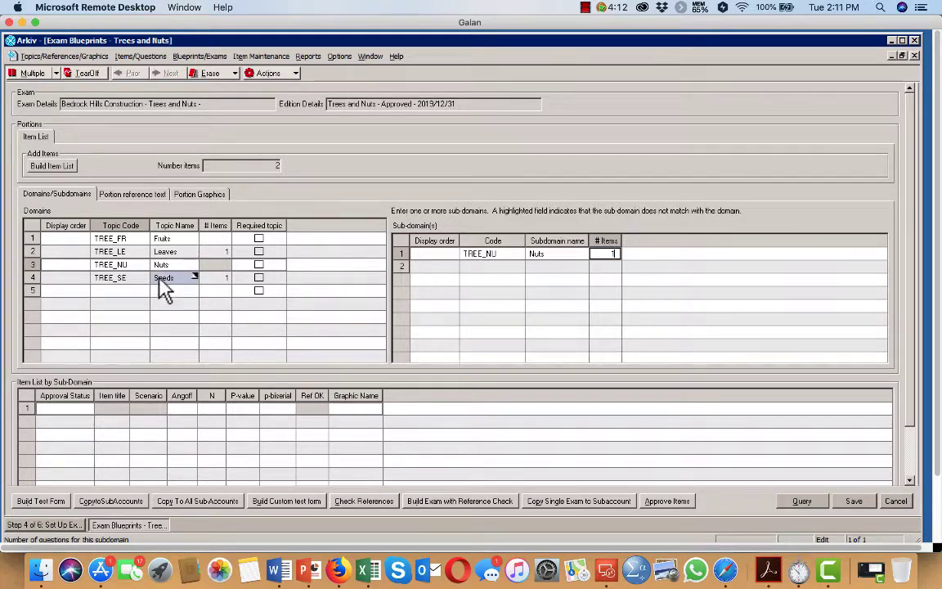
# Step: Copy the Fruits topic code TREE_FR into that domain's sub-domain code and set its number of items to 1
pyautogui.click(168, 238)
pyautogui.click(113, 239)
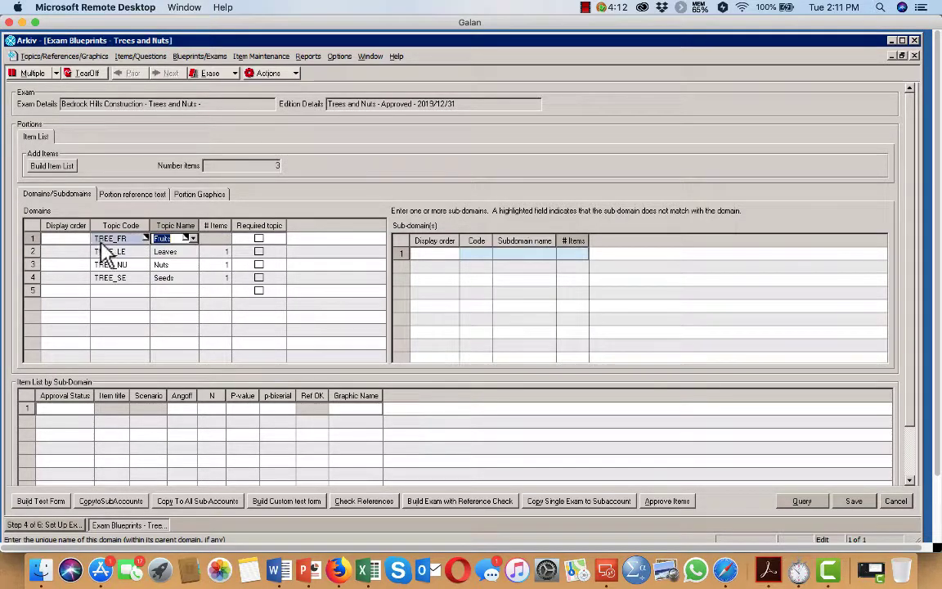
pyautogui.rightClick(113, 239)
pyautogui.click(152, 273)
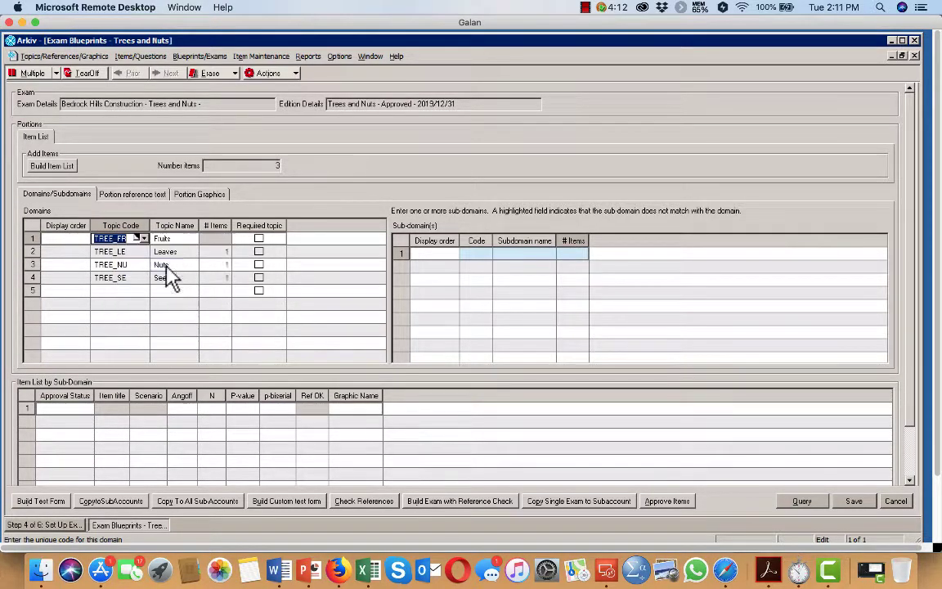
pyautogui.click(472, 254)
pyautogui.rightClick(472, 255)
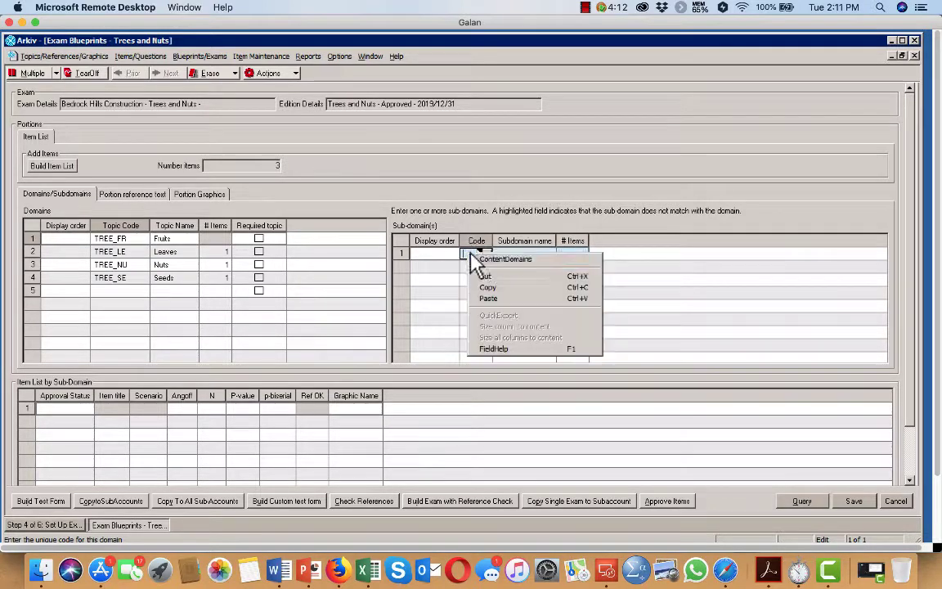
pyautogui.click(505, 301)
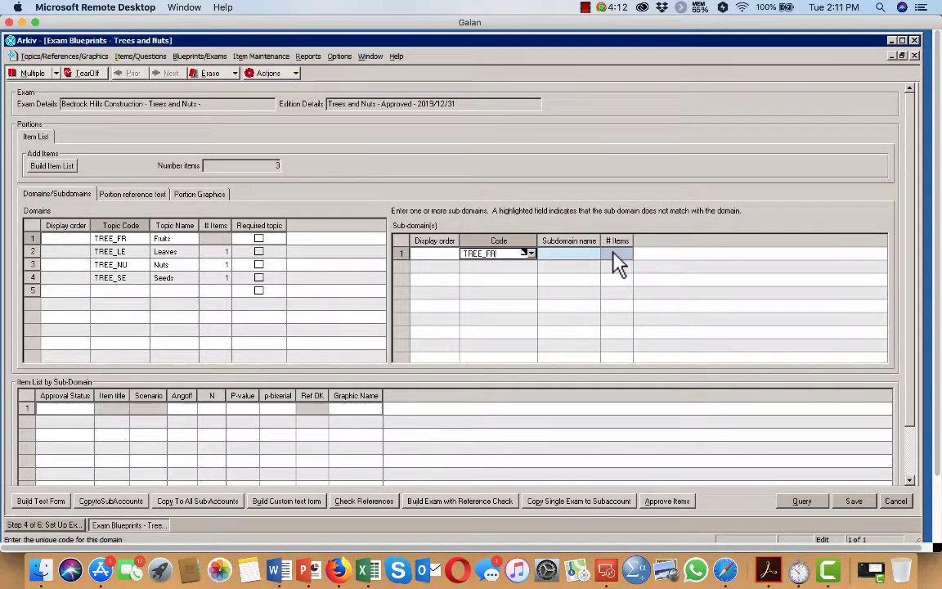
pyautogui.click(617, 256)
pyautogui.click(96, 291)
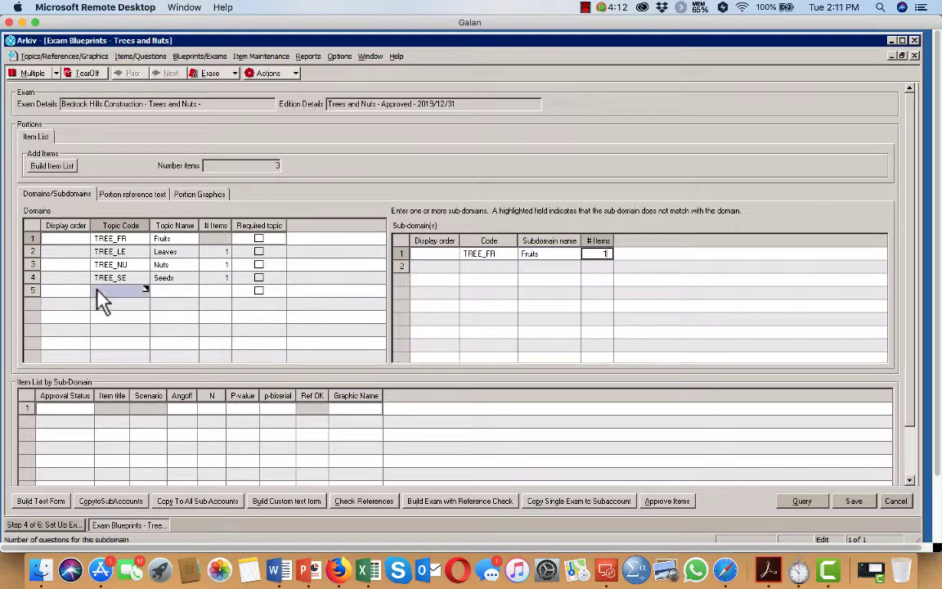
# Step: Check the sub-domain entry of each domain from Fruits to Seeds and save the blueprint
pyautogui.click(174, 240)
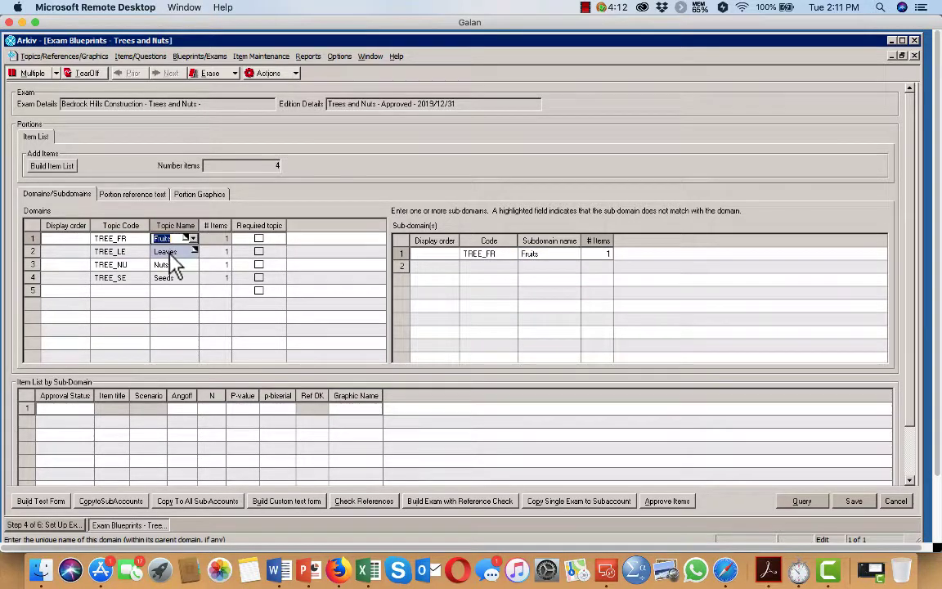
pyautogui.click(173, 253)
pyautogui.click(171, 266)
pyautogui.click(174, 278)
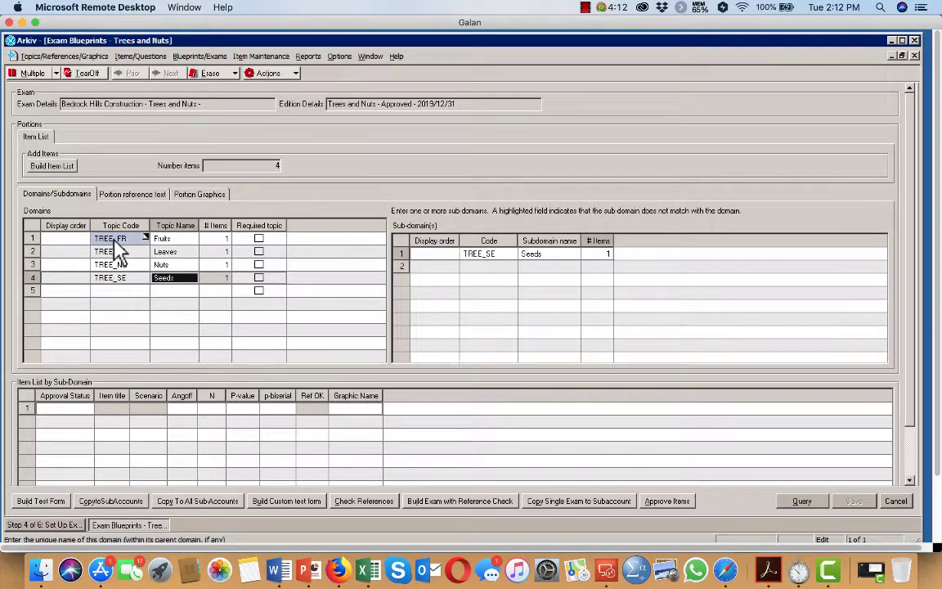
# Step: Build the blueprint's item list and review the items listed under each of the four domains
pyautogui.click(51, 167)
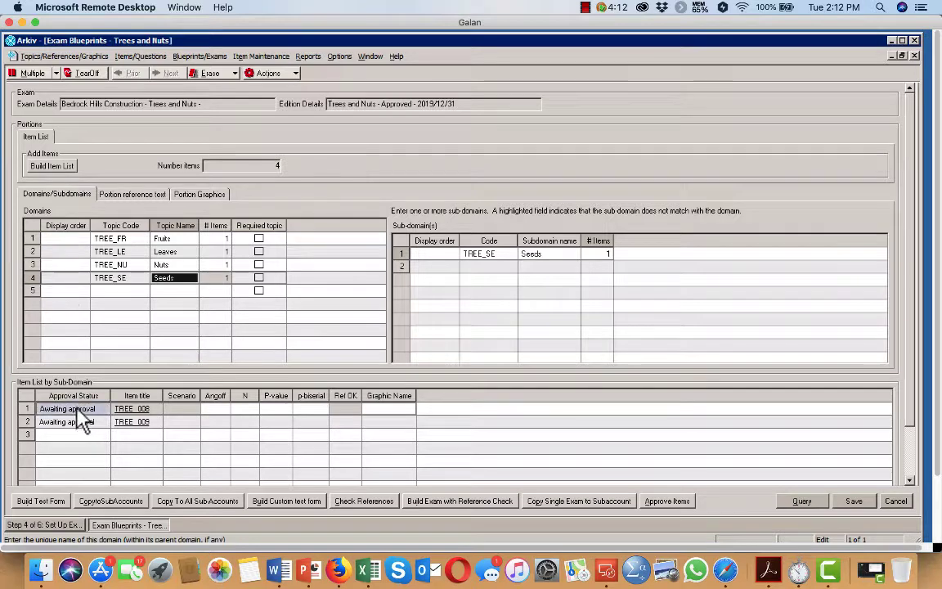
pyautogui.click(494, 258)
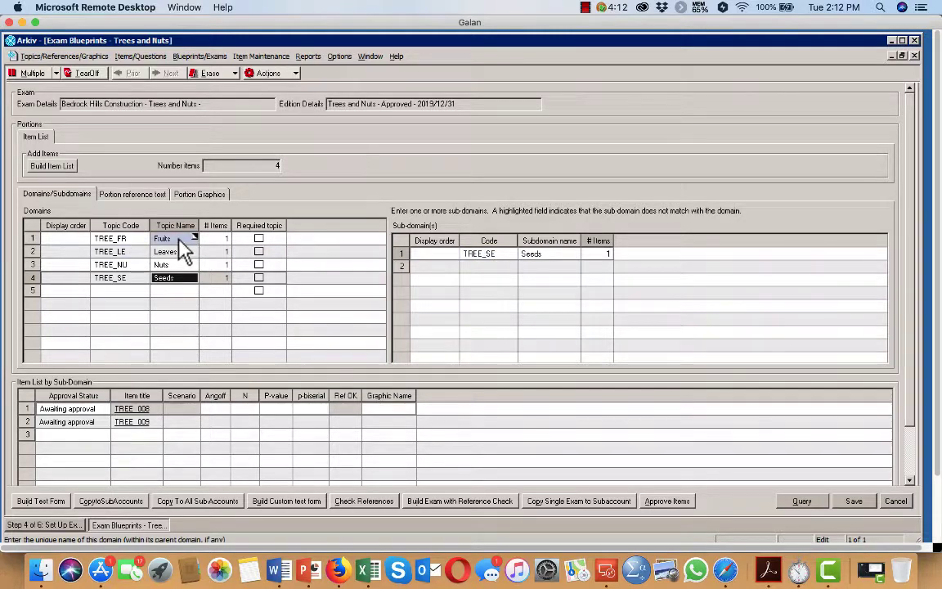
pyautogui.click(137, 241)
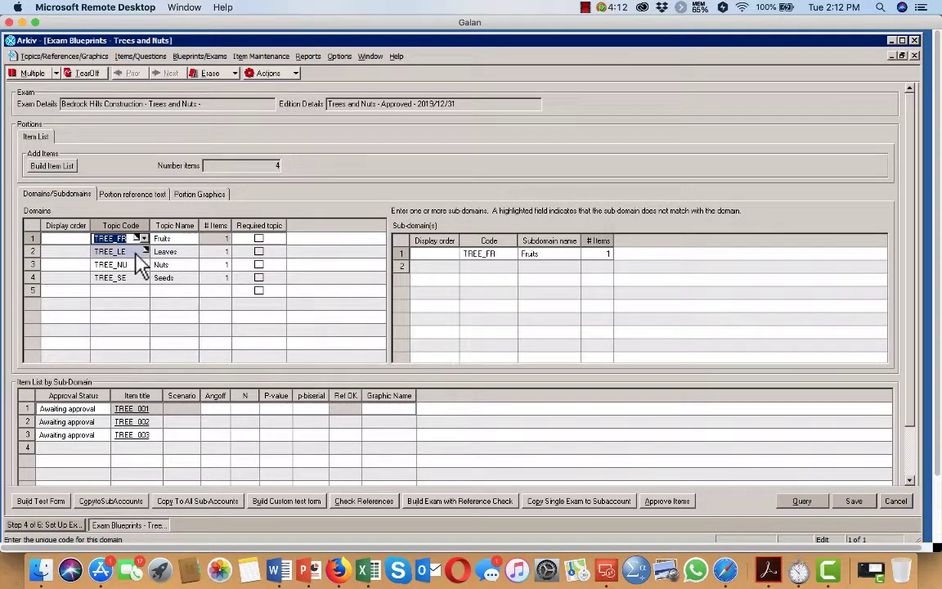
pyautogui.click(124, 253)
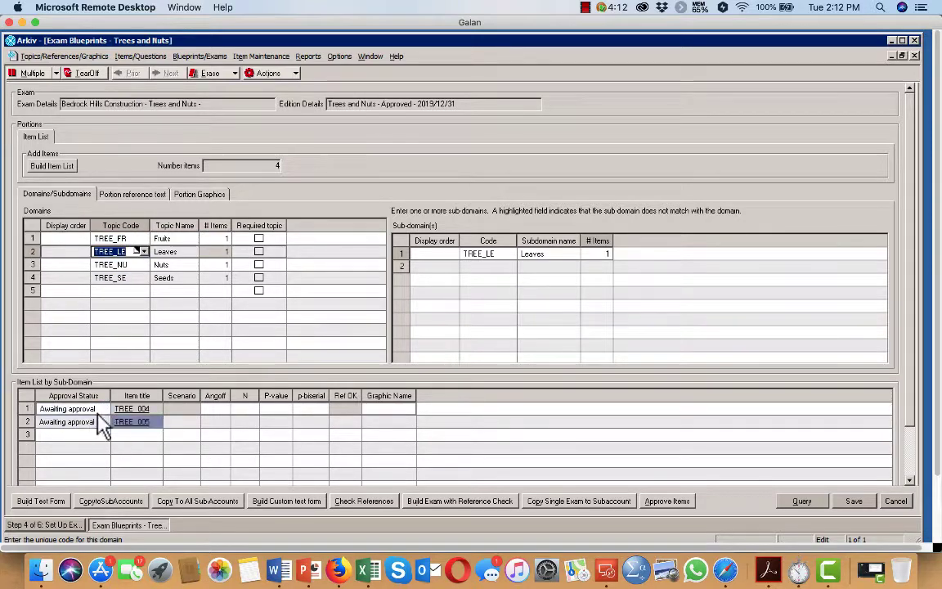
pyautogui.click(115, 265)
pyautogui.click(121, 279)
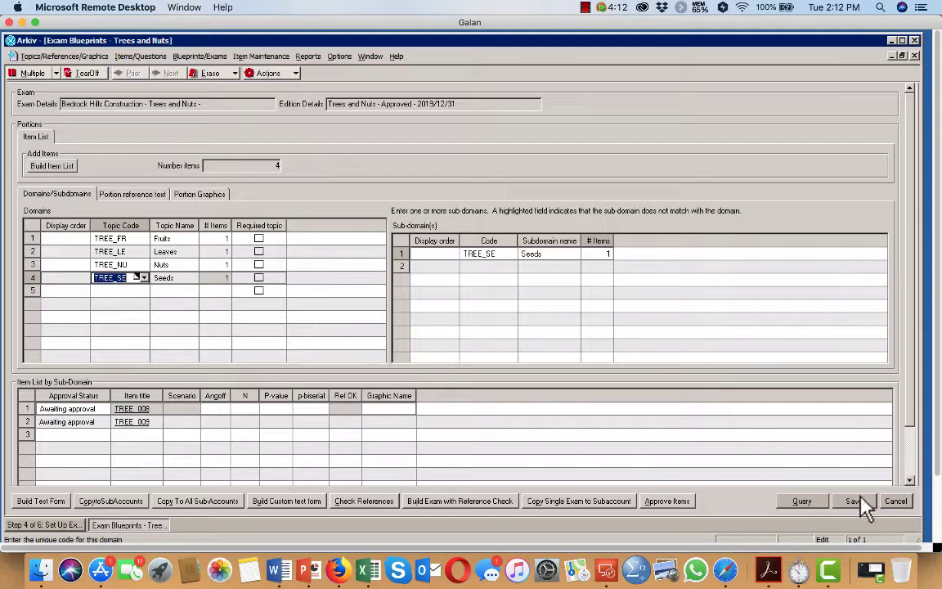
# Step: Set the number of items to 3 for the Fruits sub-domain and to 2 for the Leaves sub-domain
pyautogui.click(119, 238)
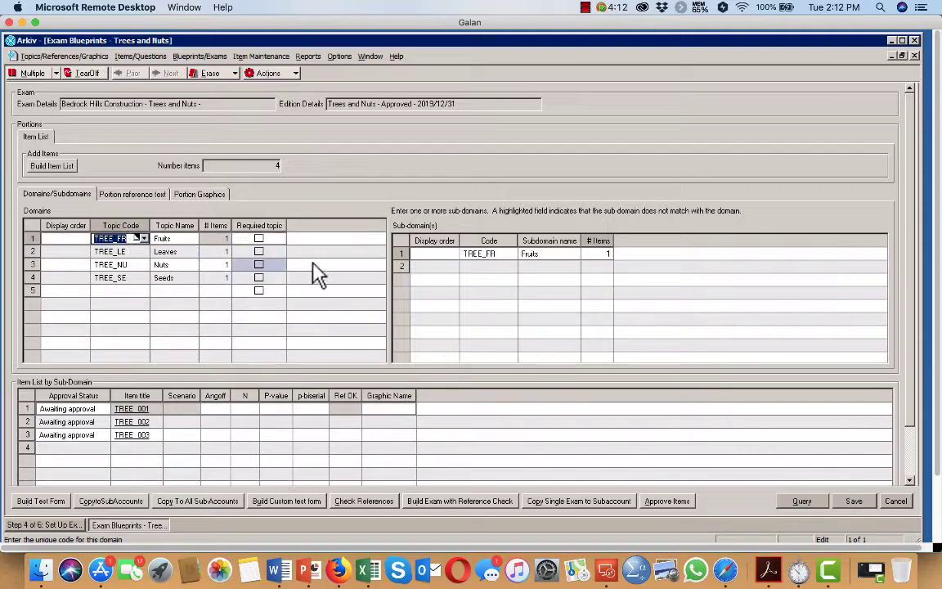
pyautogui.click(595, 254)
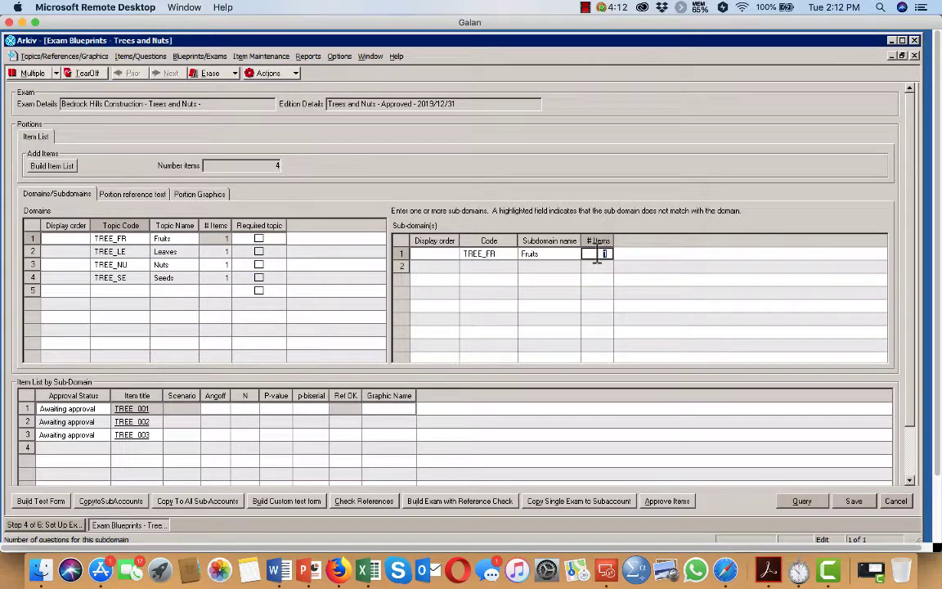
pyautogui.write('3')
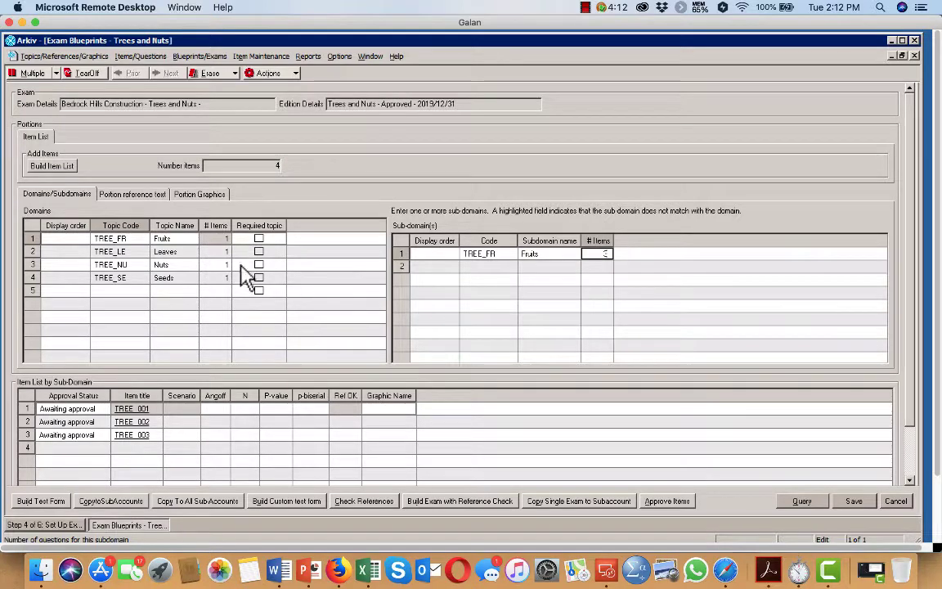
pyautogui.click(188, 253)
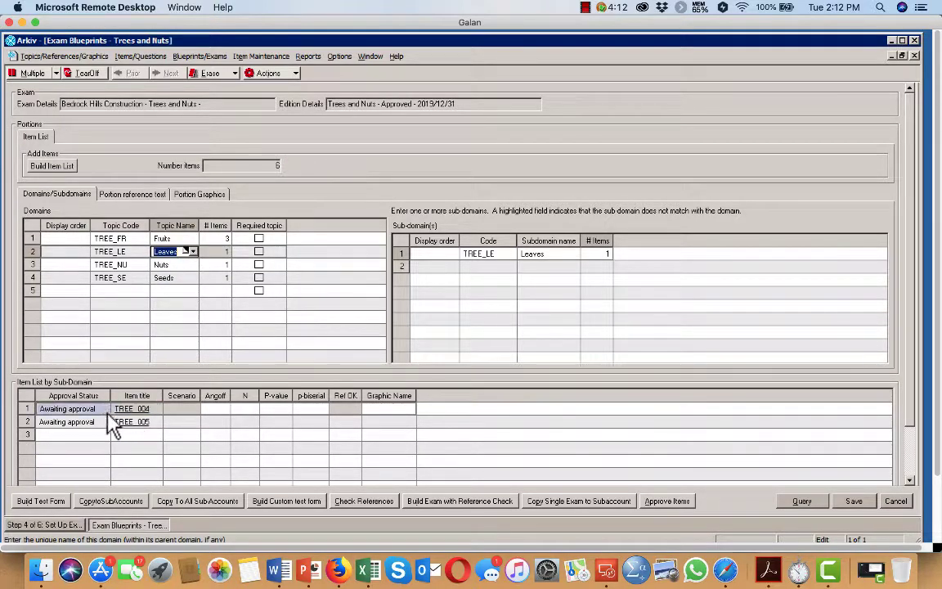
pyautogui.write('3')
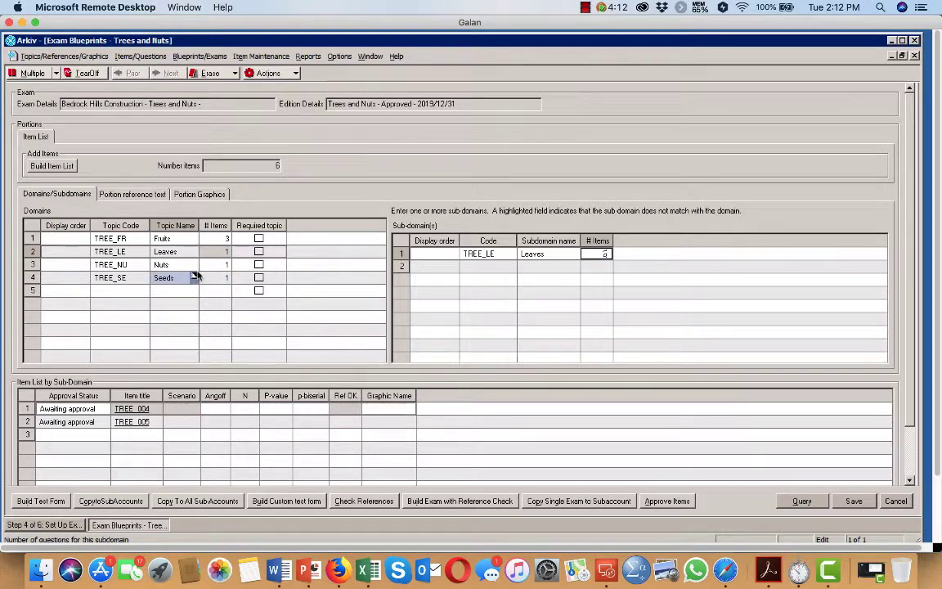
# Step: Set the number of items to 2 for both the Nuts and Seeds sub-domains and save the blueprint
pyautogui.click(185, 265)
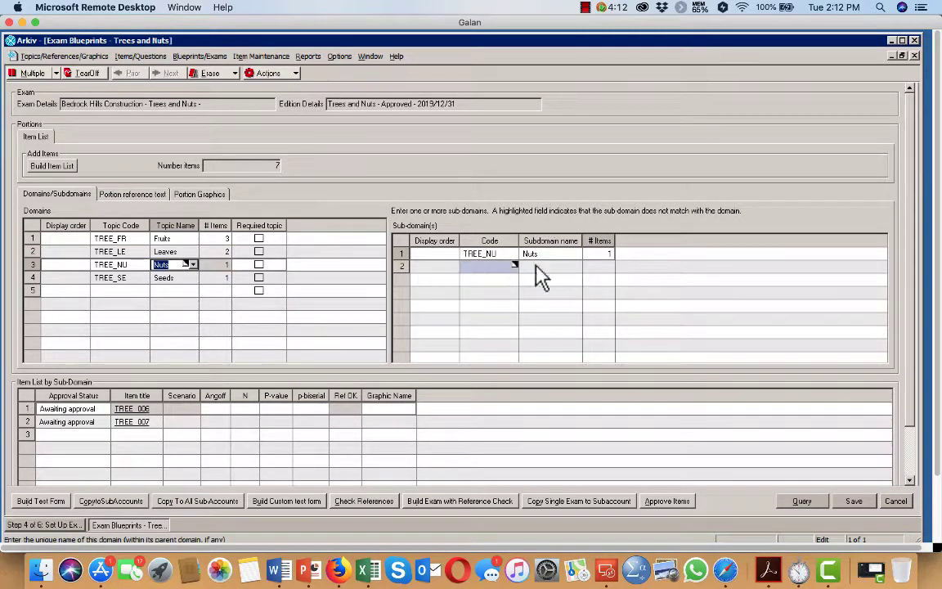
pyautogui.click(600, 255)
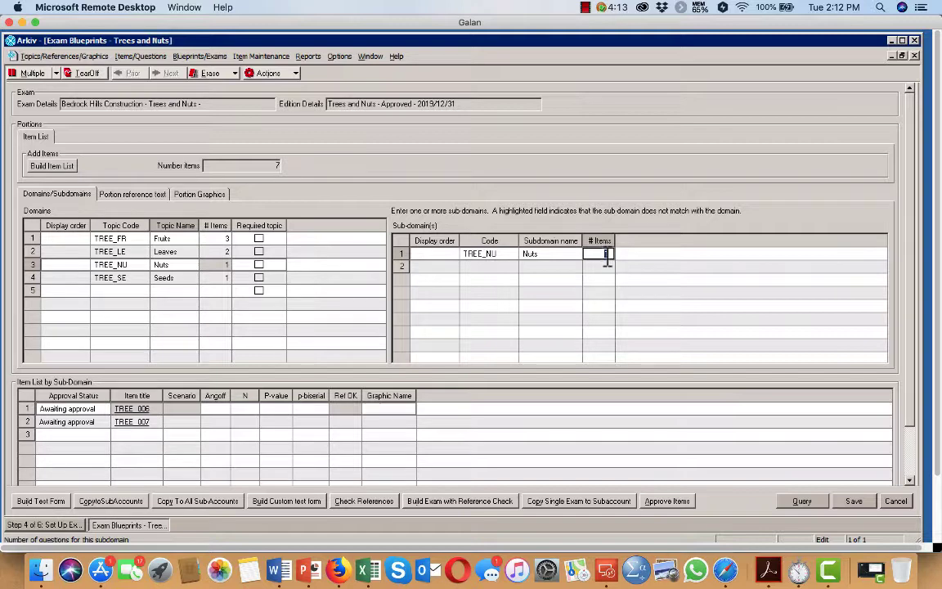
pyautogui.write('2')
pyautogui.click(186, 279)
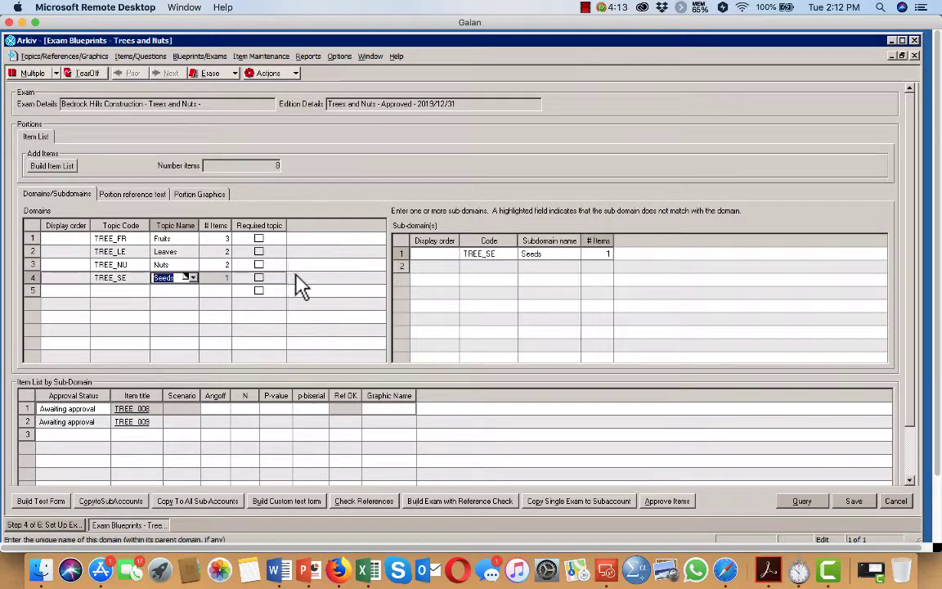
pyautogui.click(603, 254)
pyautogui.write('2')
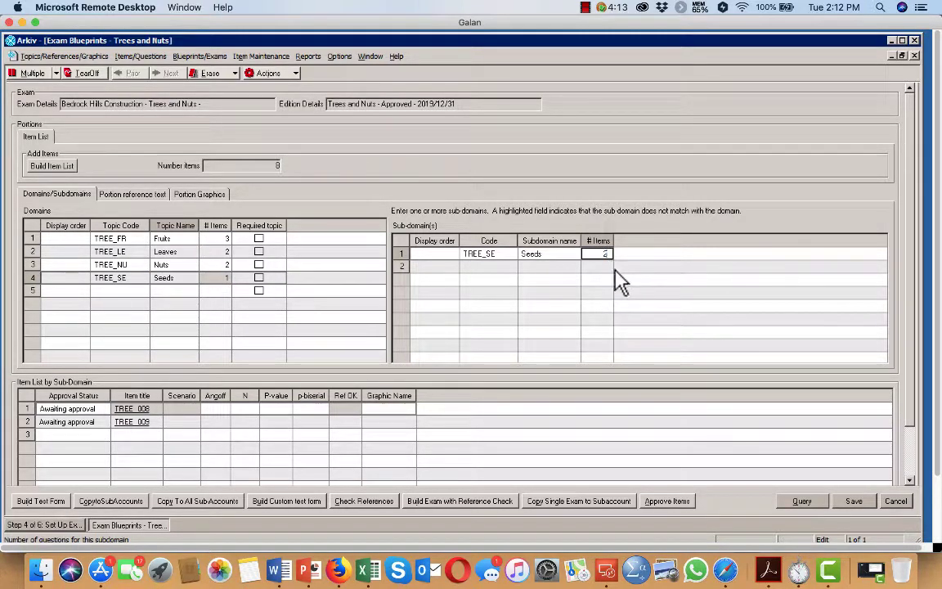
pyautogui.click(855, 502)
# Step: Set the approval status of item TREE_001 in the Fruits domain to Approved and save the blueprint
pyautogui.click(125, 239)
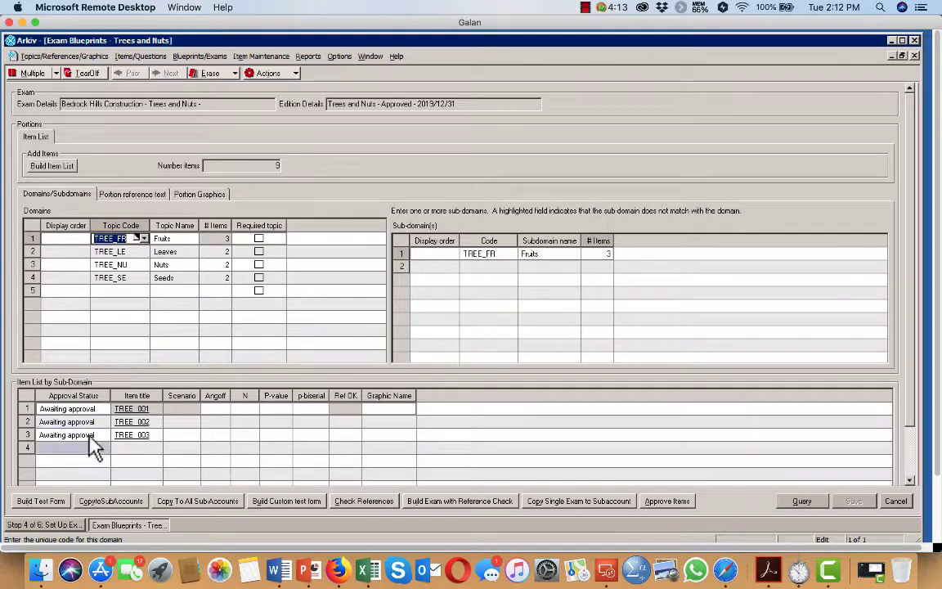
pyautogui.click(96, 409)
pyautogui.click(104, 409)
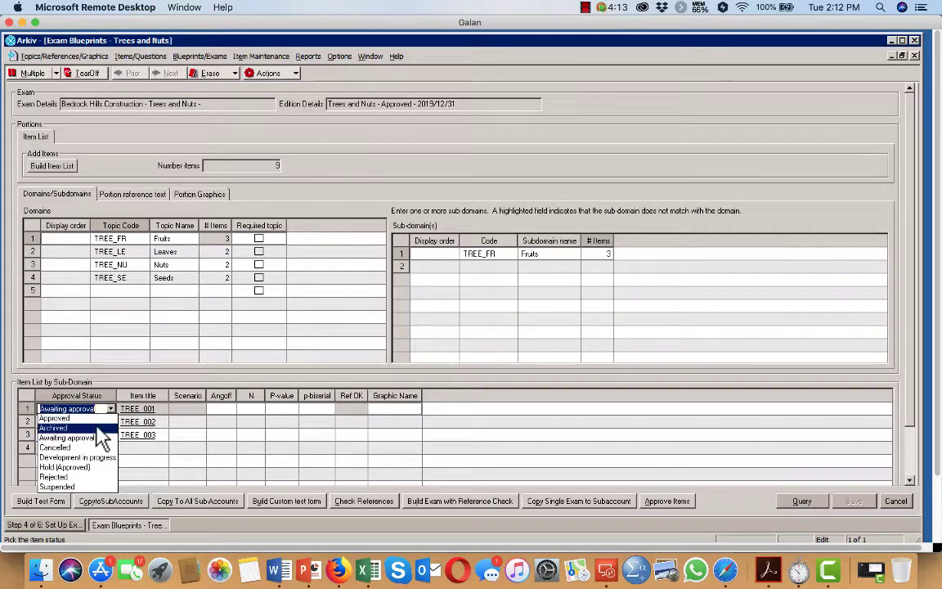
pyautogui.click(97, 423)
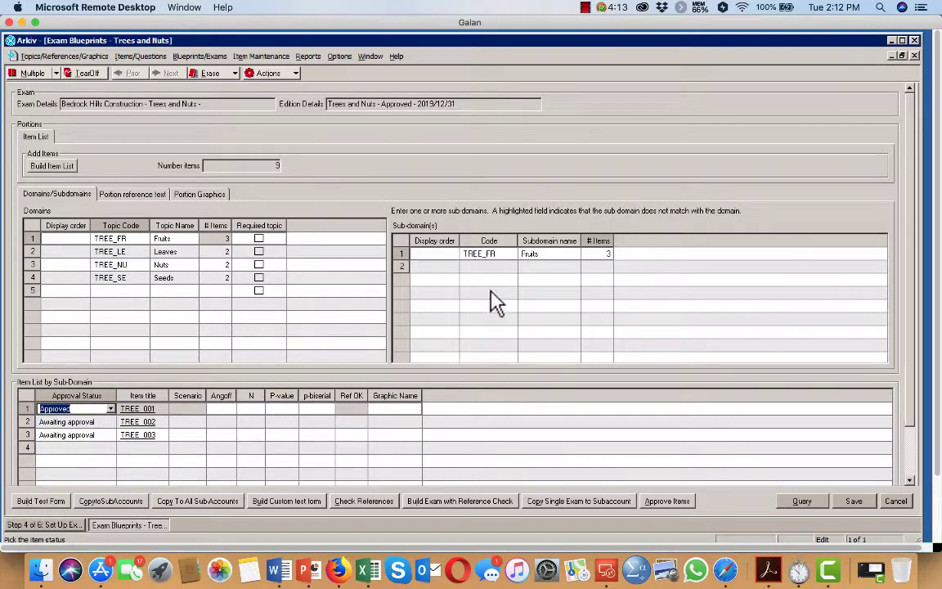
pyautogui.click(865, 504)
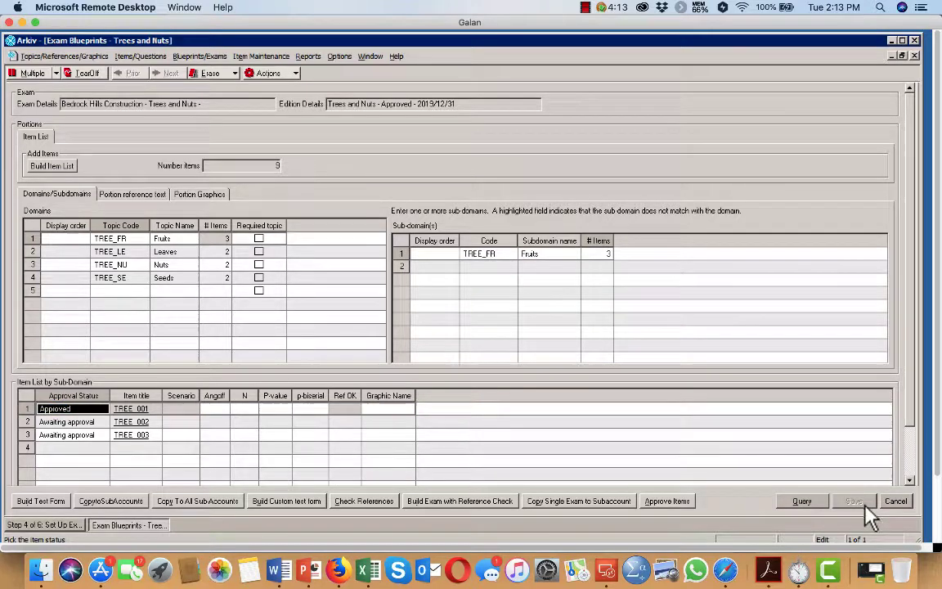
# Step: In the exam's full item list, copy the Approved status from TREE_001 to items TREE_002 through TREE_009, save, and close the list
pyautogui.click(680, 504)
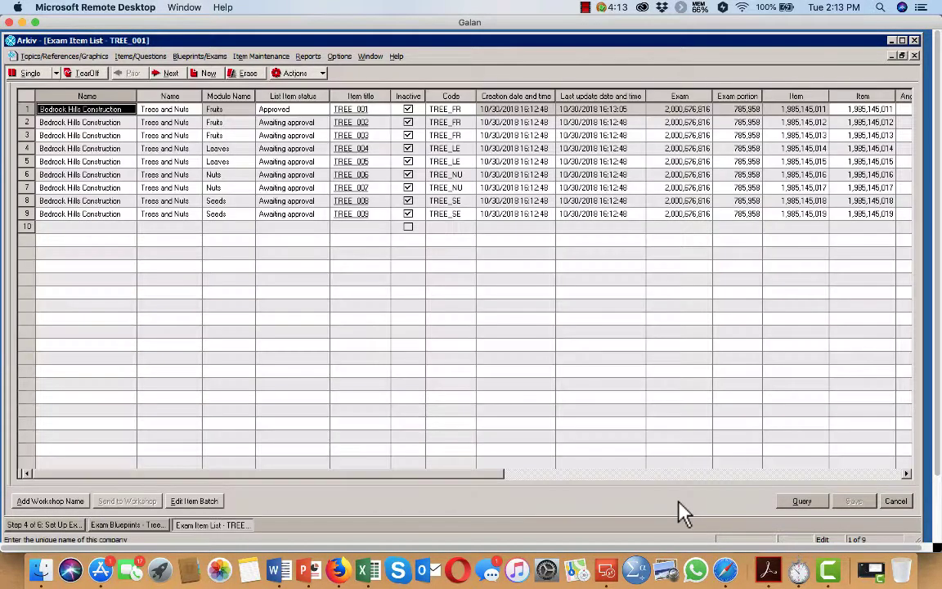
pyautogui.click(324, 111)
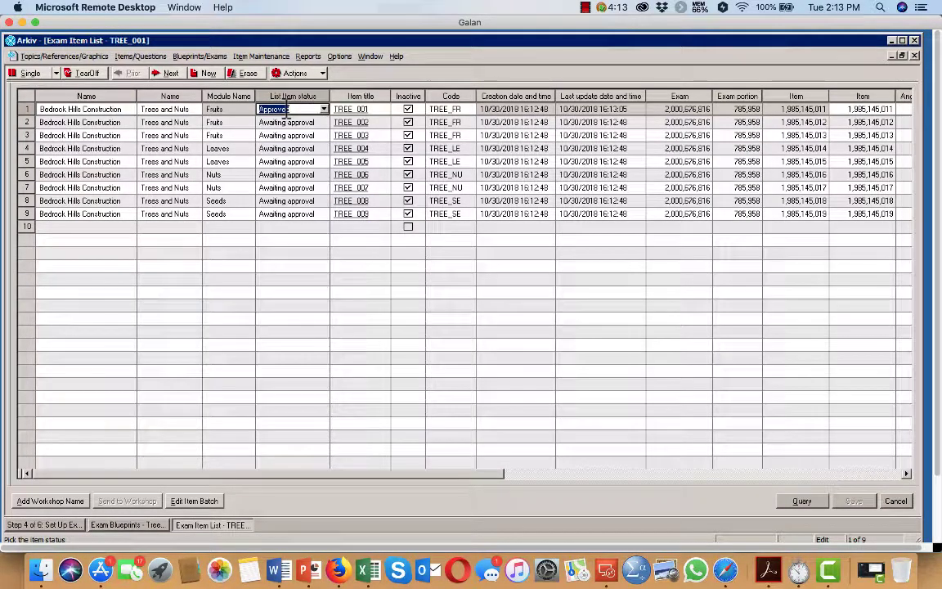
pyautogui.rightClick(286, 110)
pyautogui.click(307, 129)
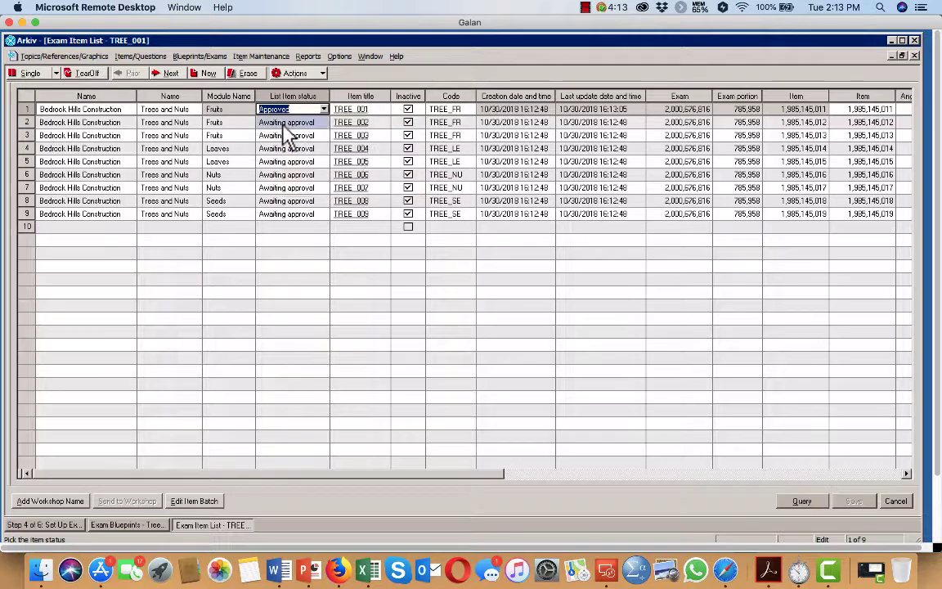
pyautogui.moveTo(284, 123); pyautogui.dragTo(287, 216)
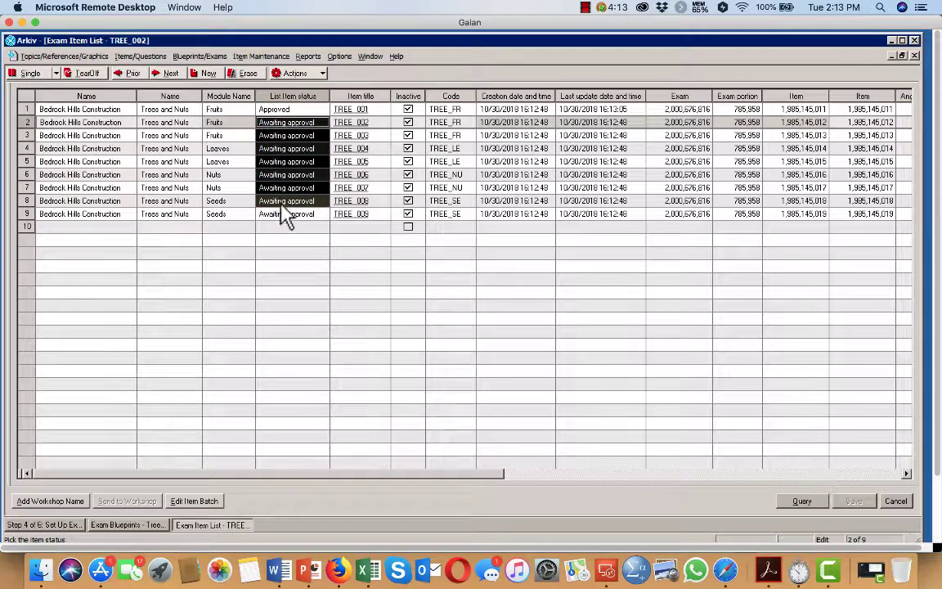
pyautogui.rightClick(297, 127)
pyautogui.click(311, 152)
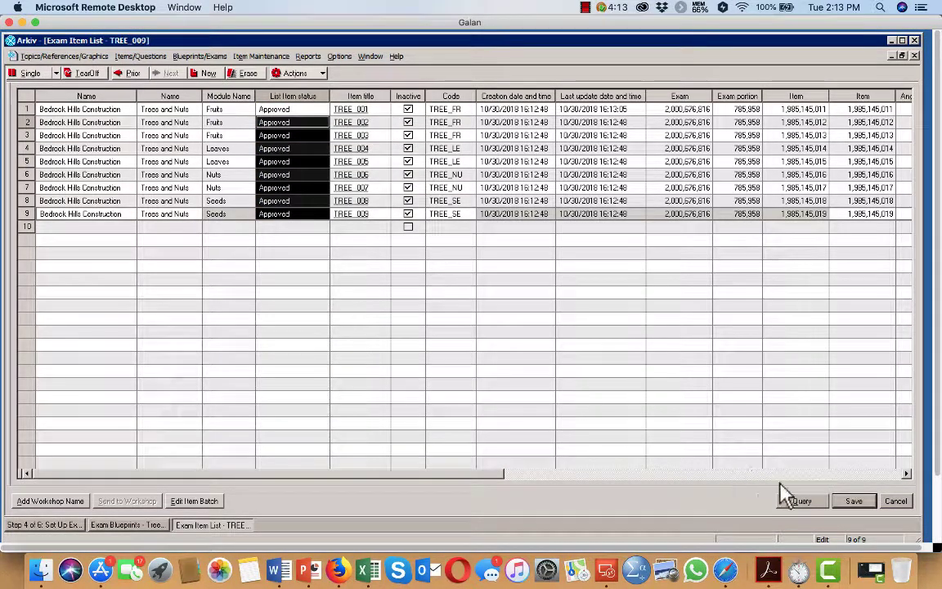
pyautogui.click(854, 502)
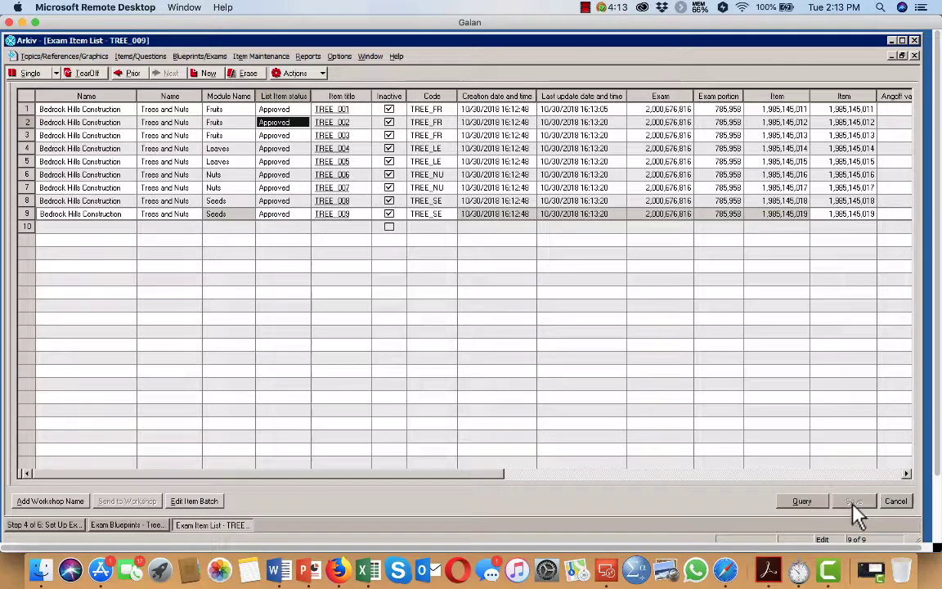
pyautogui.click(900, 507)
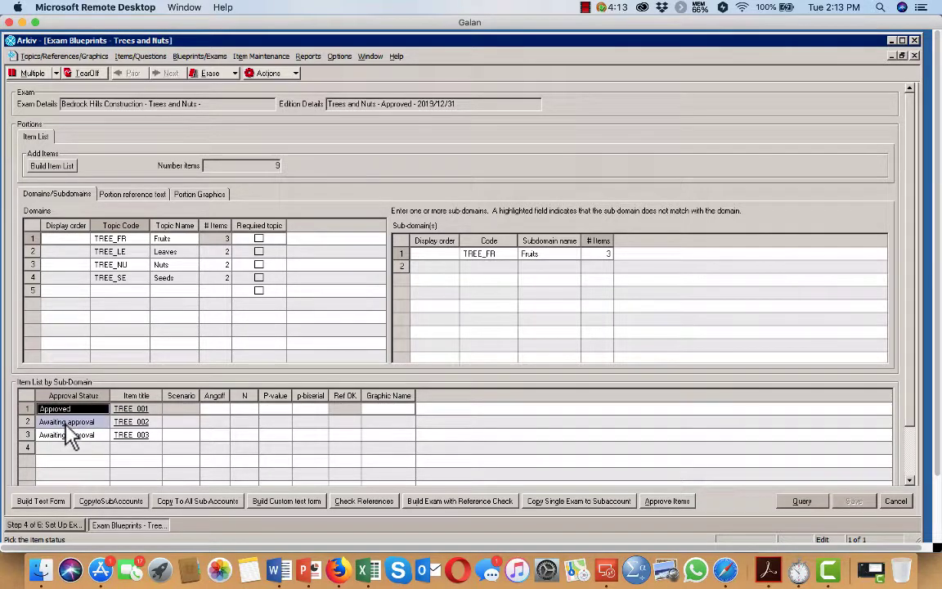
# Step: Requery the Trees and Nuts blueprint and check the approval status of the Fruits items
pyautogui.click(285, 74)
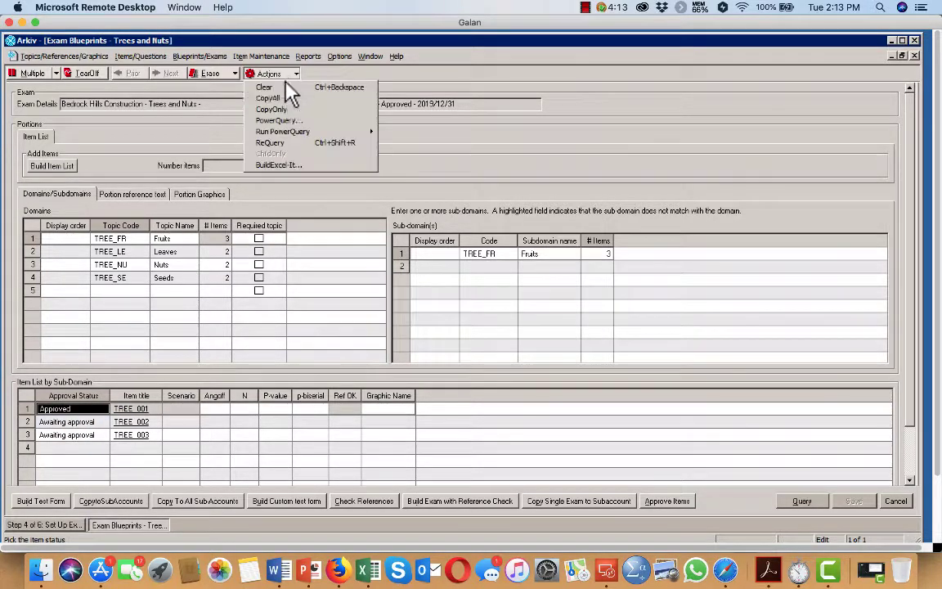
pyautogui.click(286, 144)
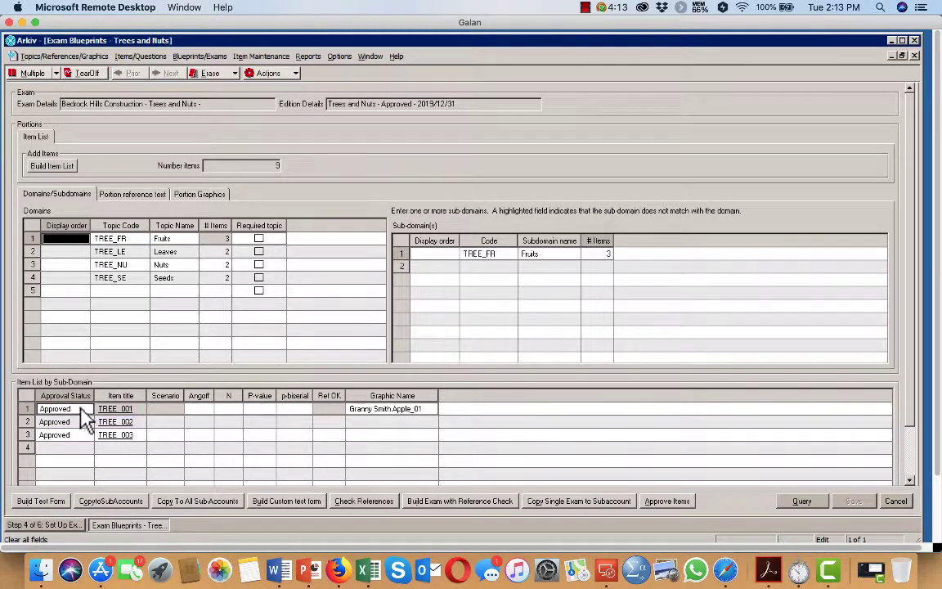
pyautogui.click(75, 423)
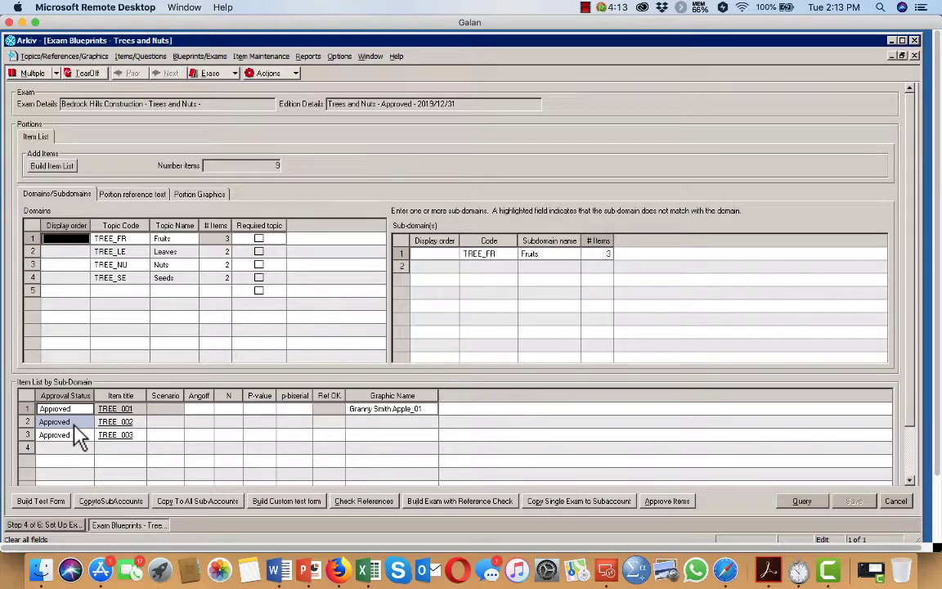
# Step: Build a test form from the blueprint, randomise its item order, and mark the form as approved
pyautogui.click(50, 504)
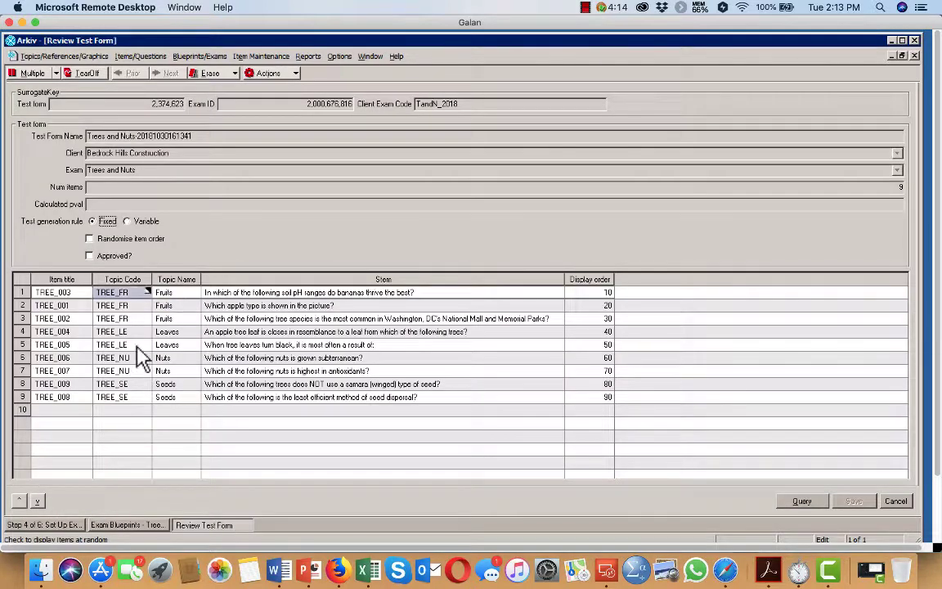
pyautogui.click(79, 400)
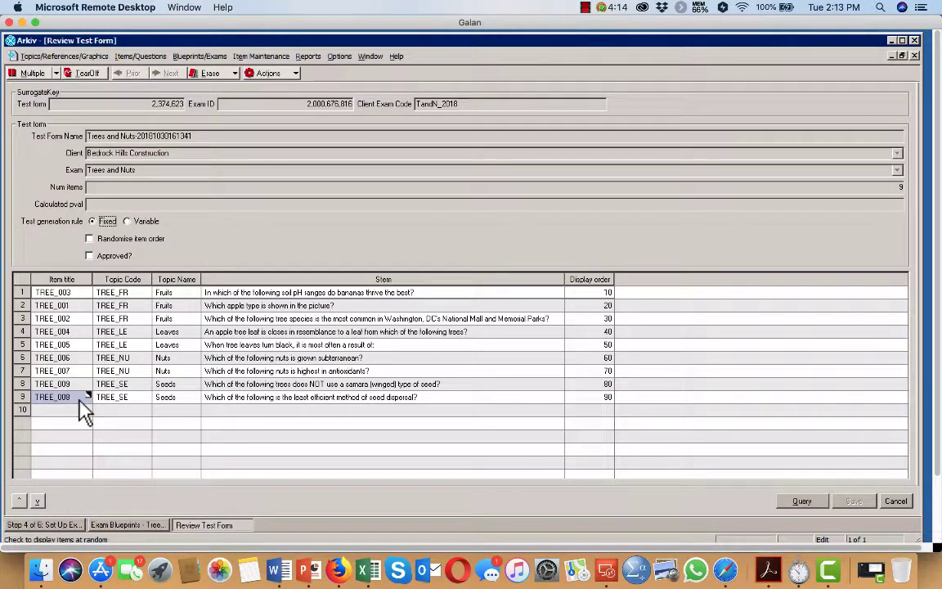
pyautogui.click(89, 239)
pyautogui.click(89, 256)
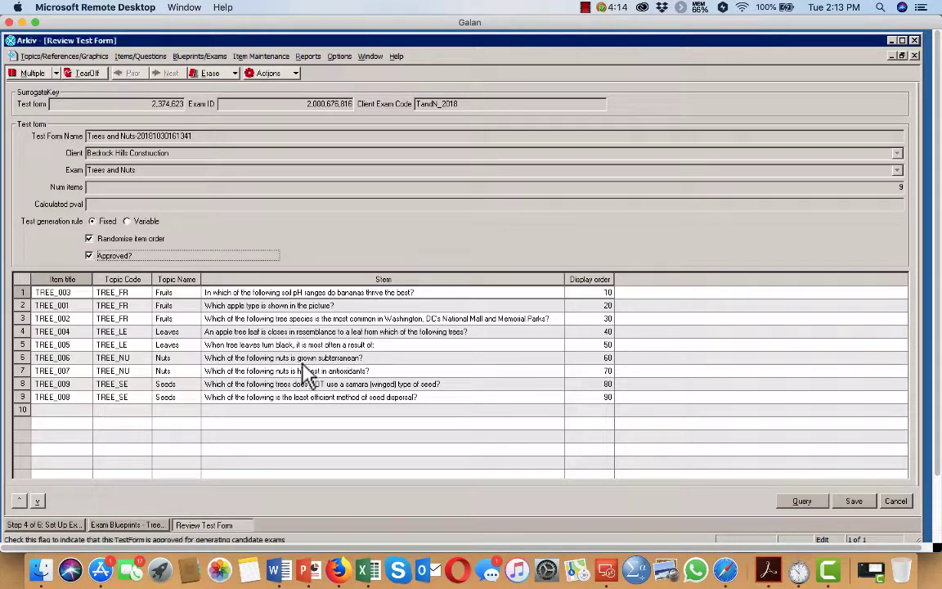